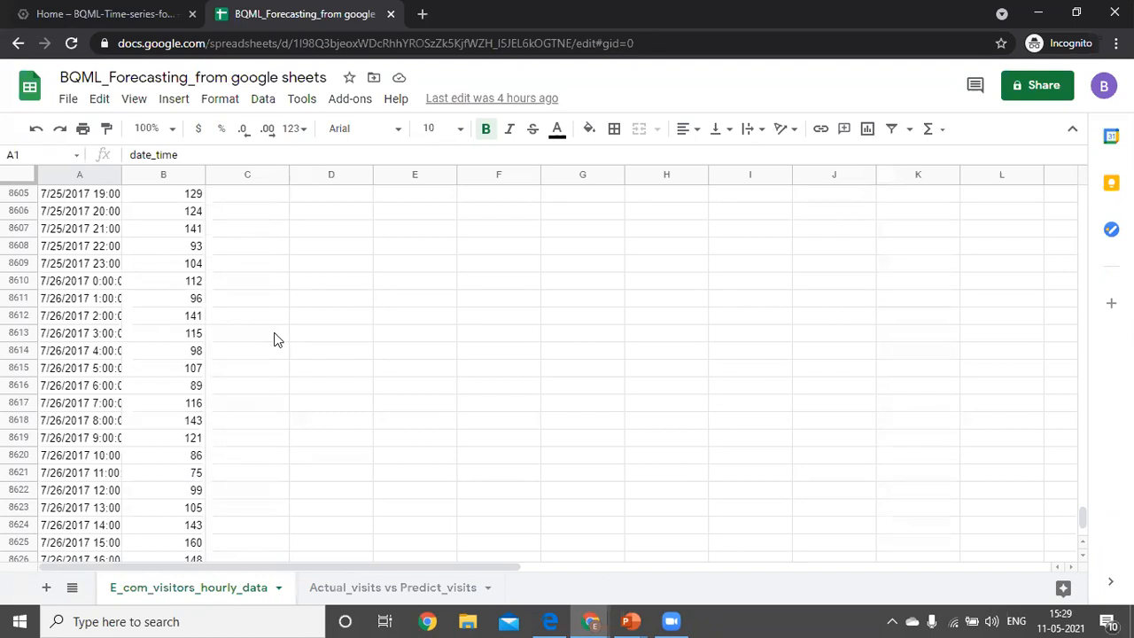
Open the Apps Script editor for the forecasting spreadsheet.
{"action": "left_click", "coordinate": [275, 339]}
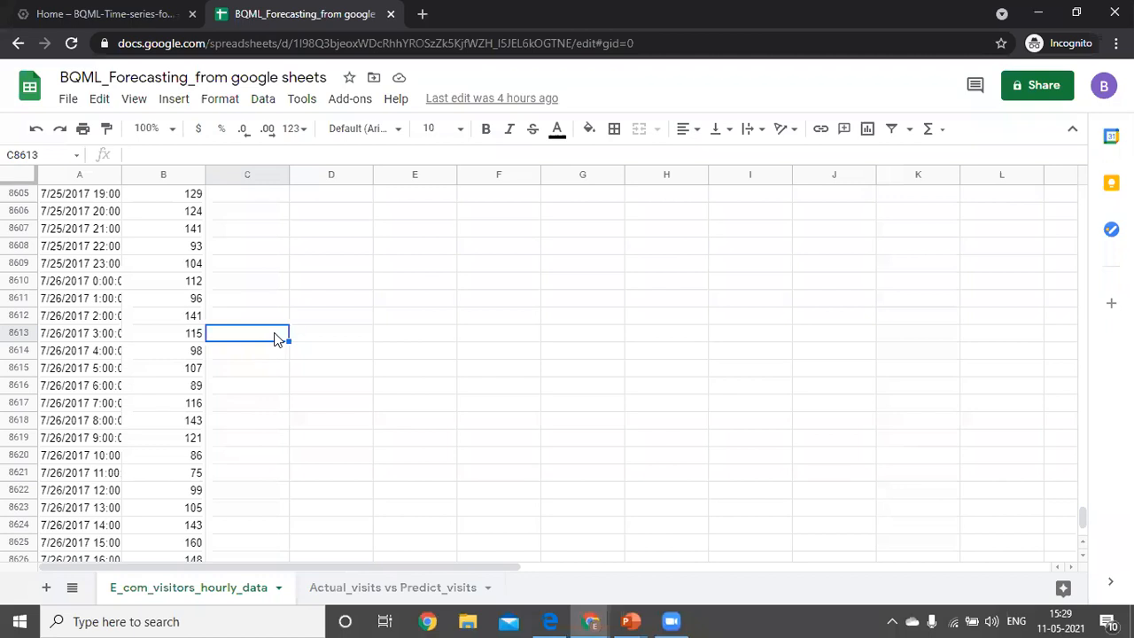
{"action": "left_click", "coordinate": [307, 413]}
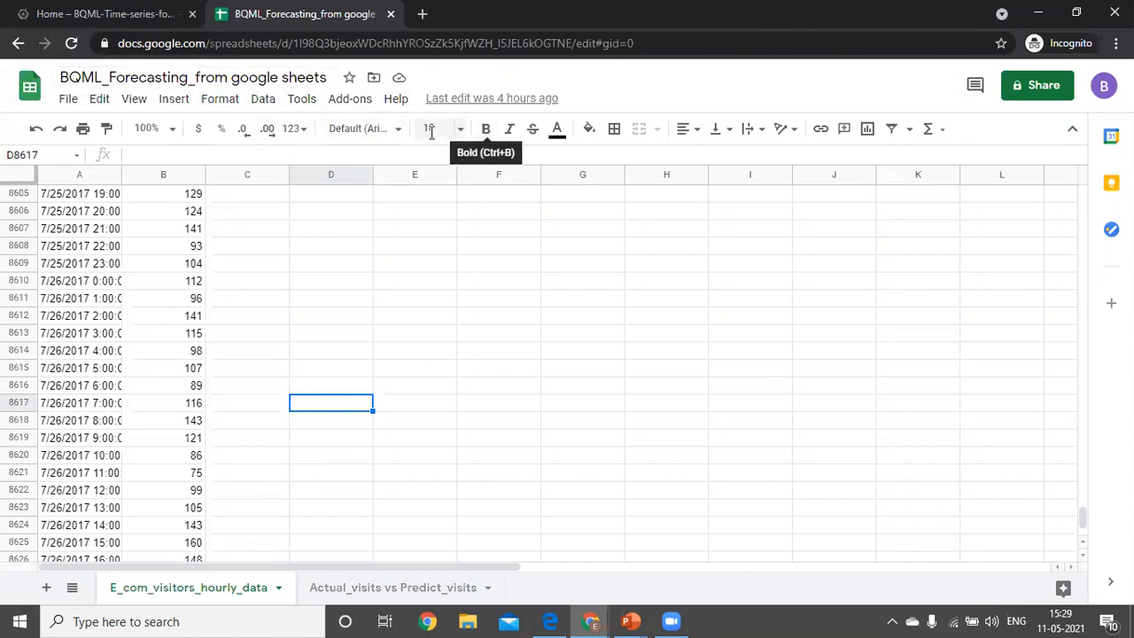
{"action": "left_click", "coordinate": [301, 100]}
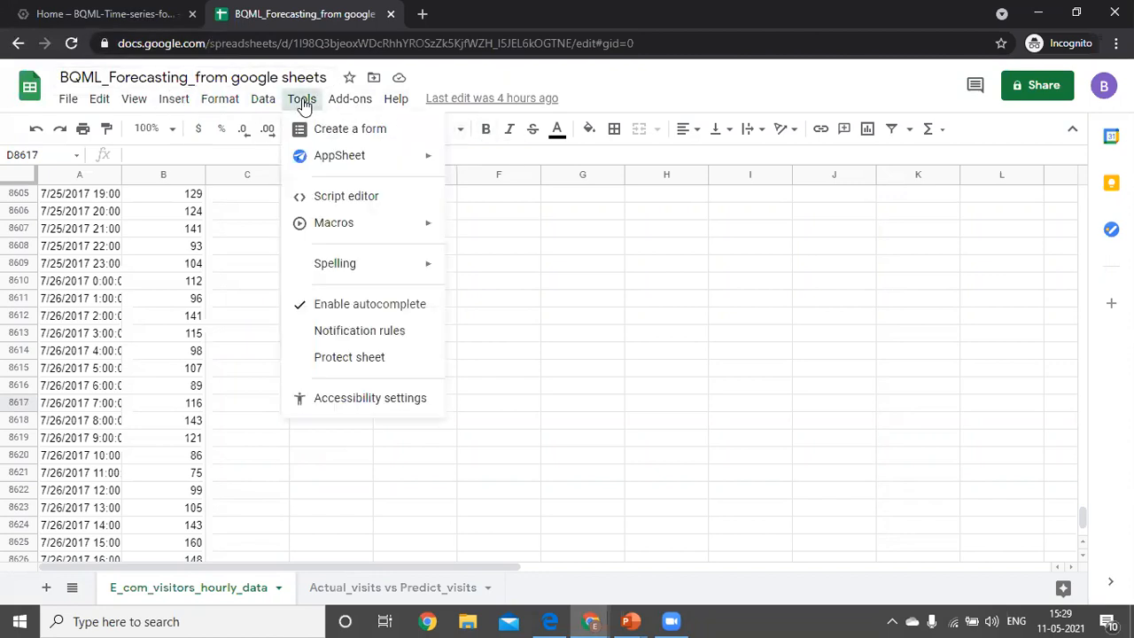
{"action": "left_click", "coordinate": [327, 196]}
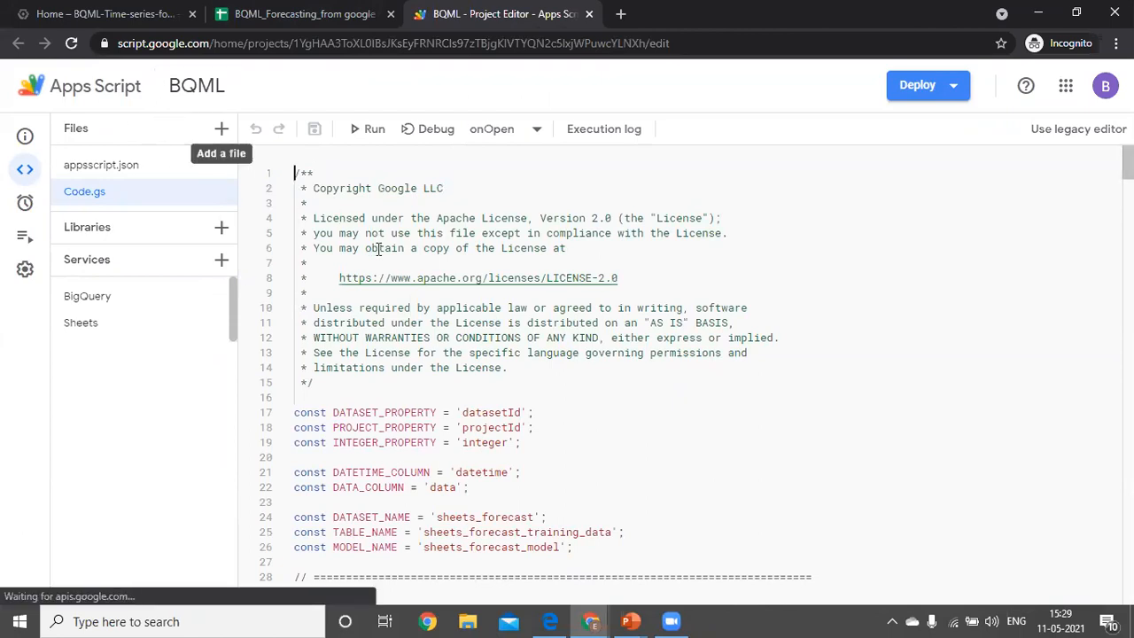
Examine the constants and the onOpen menu function in Code.gs.
{"action": "scroll", "coordinate": [392, 313], "scroll_direction": "down", "scroll_amount": 1}
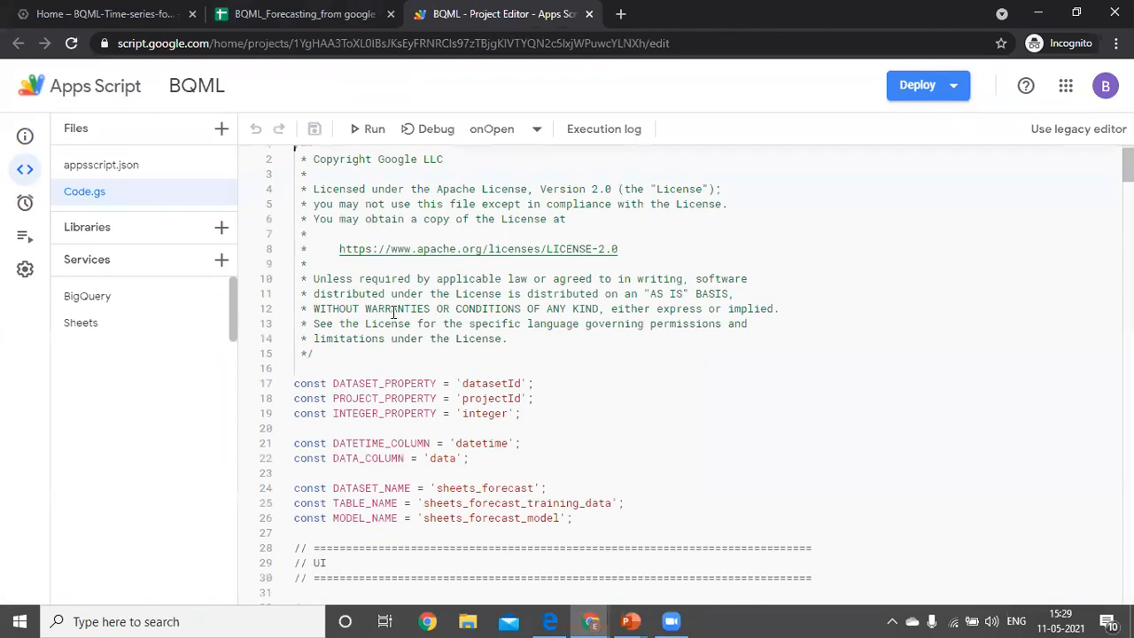
{"action": "scroll", "coordinate": [392, 313], "scroll_direction": "down", "scroll_amount": 1}
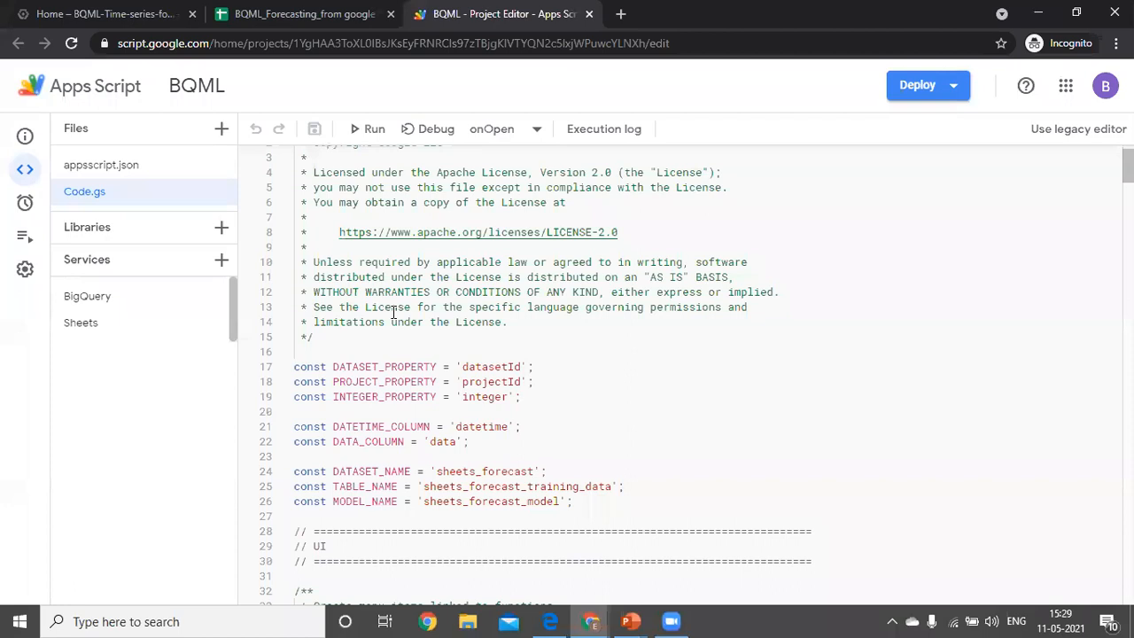
{"action": "scroll", "coordinate": [392, 313], "scroll_direction": "down", "scroll_amount": 1}
{"action": "scroll", "coordinate": [392, 313], "scroll_direction": "down", "scroll_amount": 2}
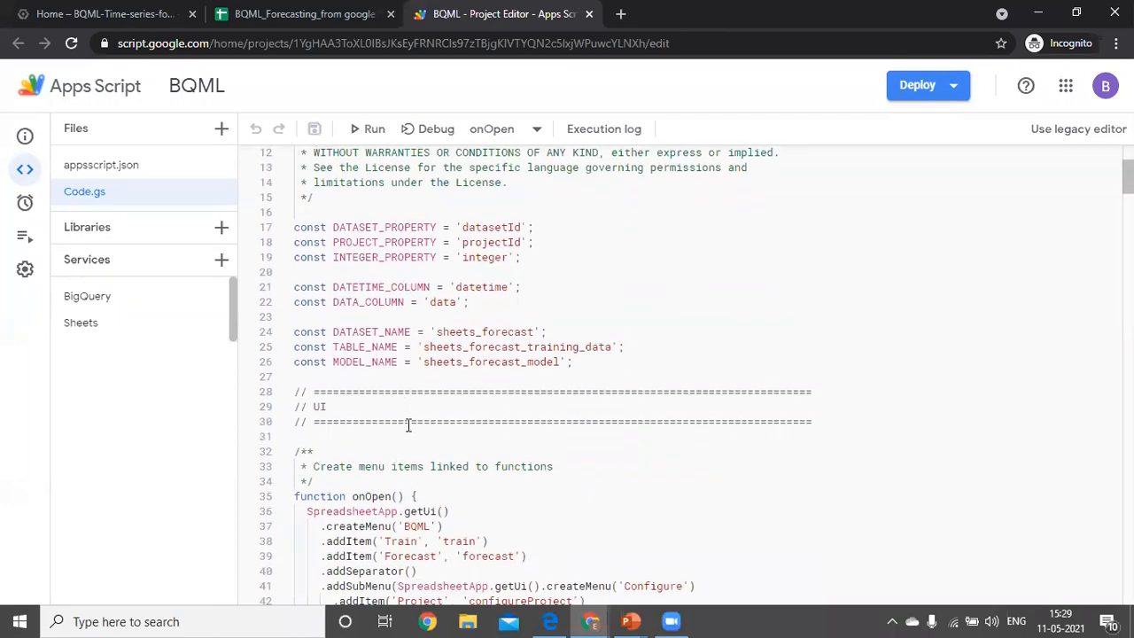
{"action": "scroll", "coordinate": [412, 450], "scroll_direction": "down", "scroll_amount": 2}
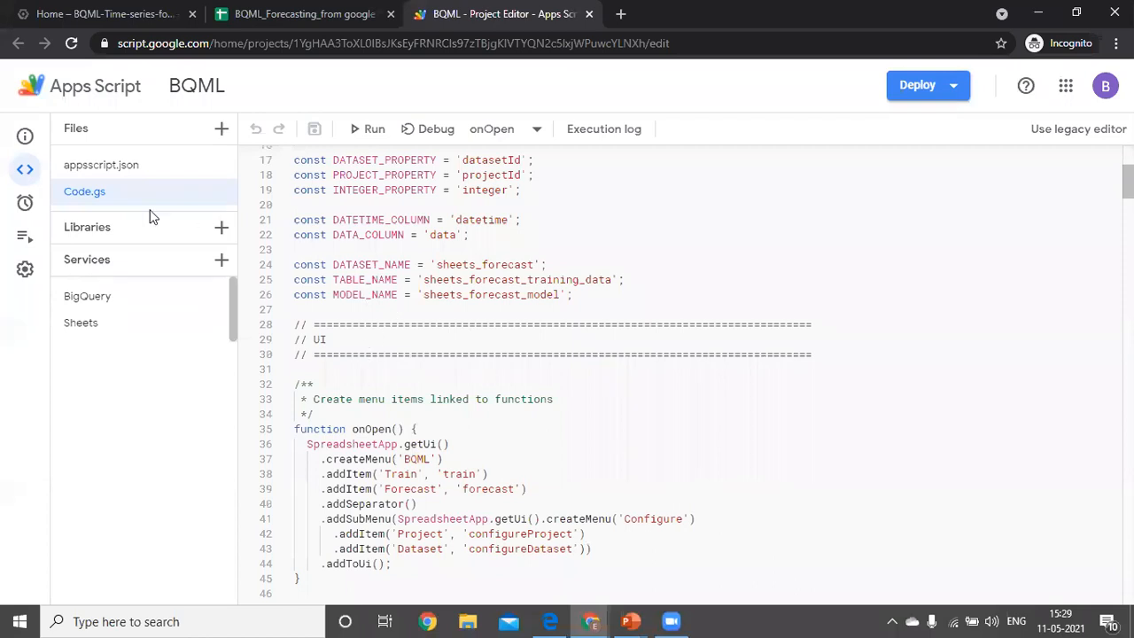
Check the script's project settings, including the linked Google Cloud Platform project.
{"action": "left_click", "coordinate": [25, 269]}
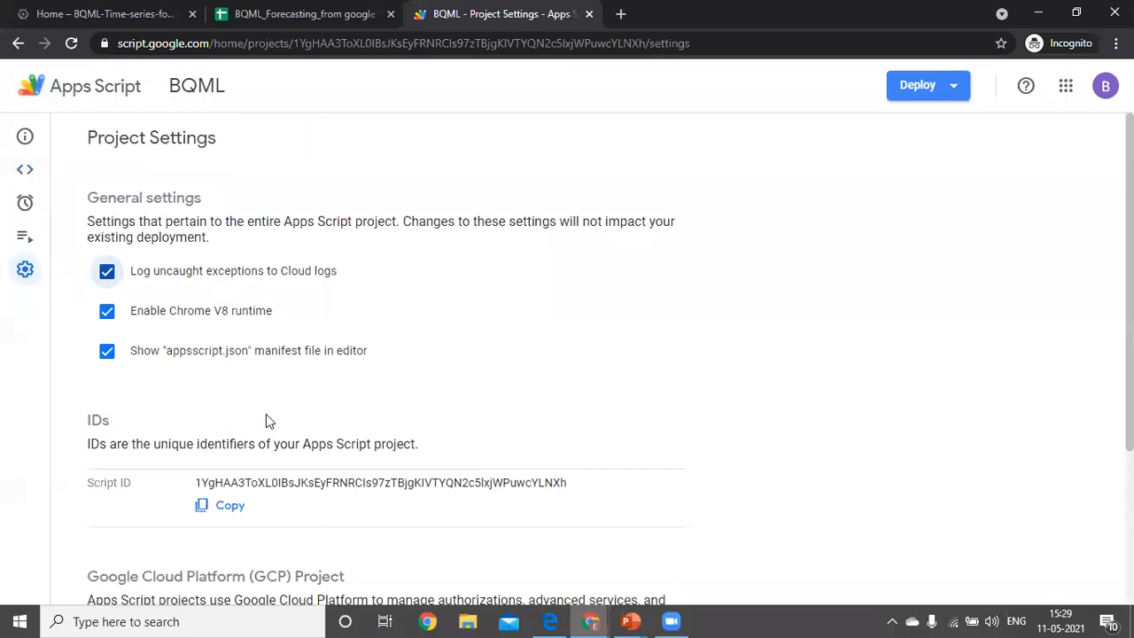
{"action": "scroll", "coordinate": [266, 414], "scroll_direction": "down", "scroll_amount": 3}
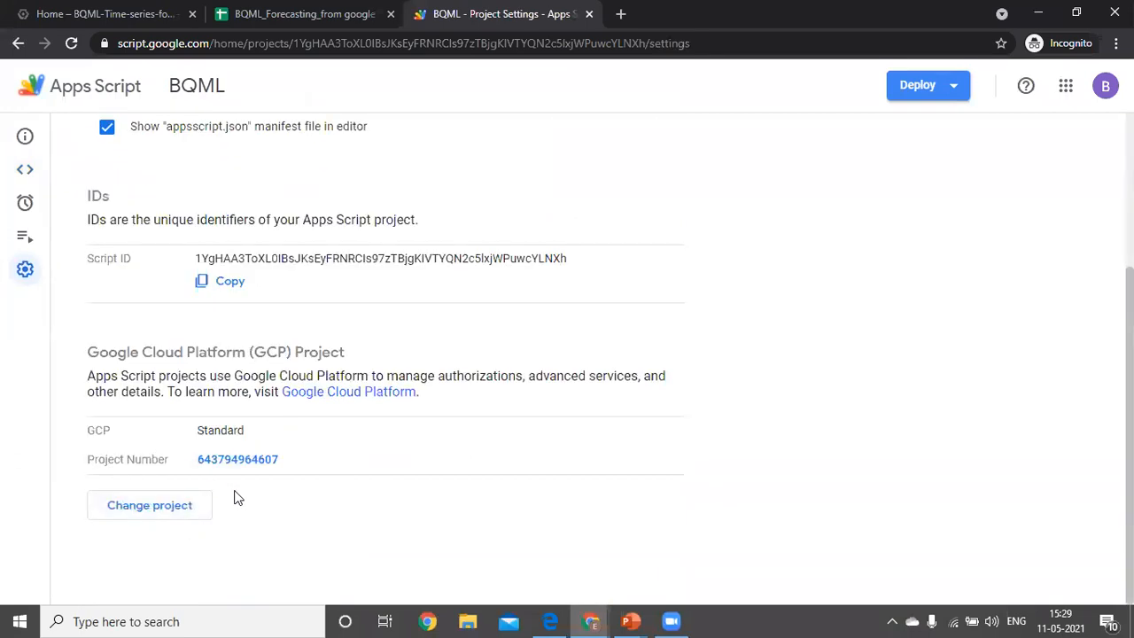
{"action": "scroll", "coordinate": [235, 499], "scroll_direction": "up", "scroll_amount": 3}
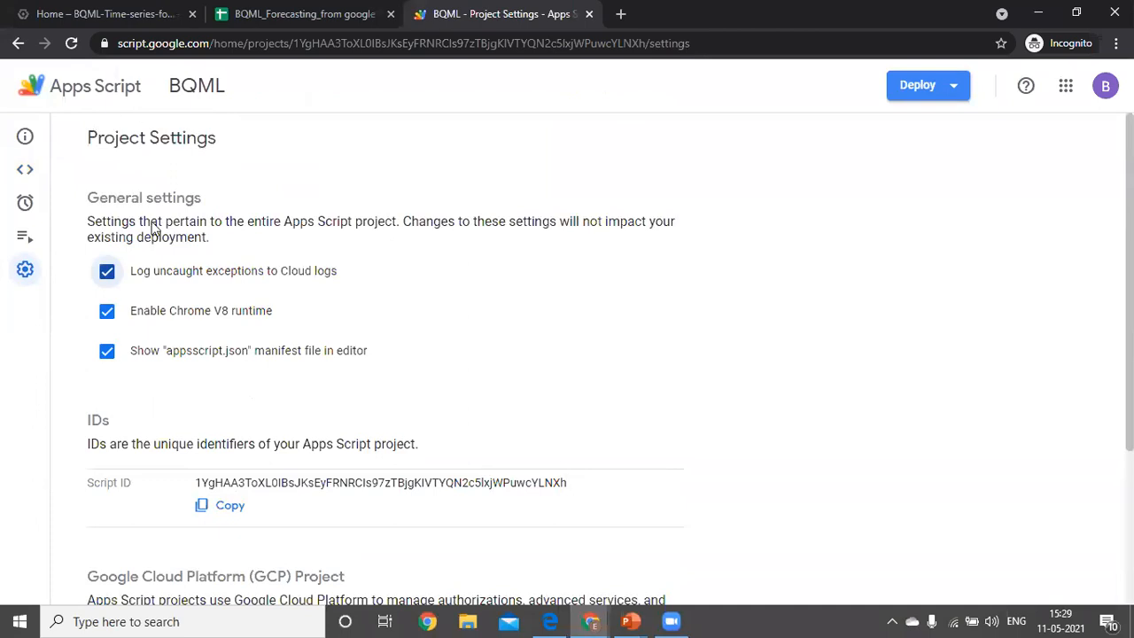
Switch to the Google Cloud console, search for bigquery, open the BigQuery workspace and expand the bqml-time-series-forecasting project.
{"action": "left_click", "coordinate": [114, 13]}
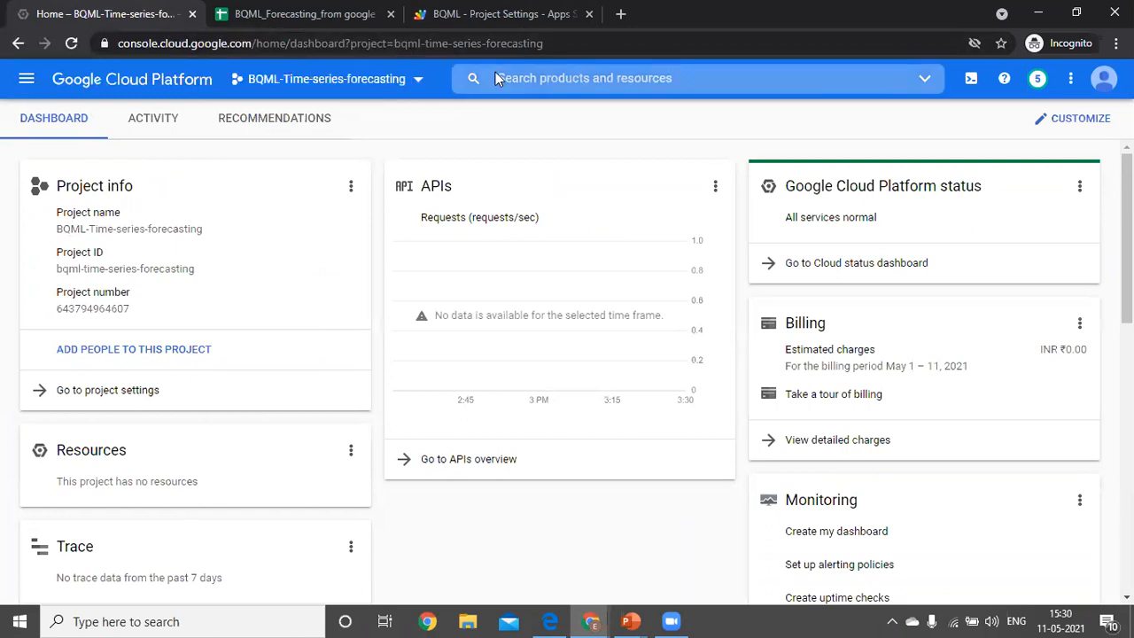
{"action": "left_click", "coordinate": [520, 79]}
{"action": "type", "text": "biq"}
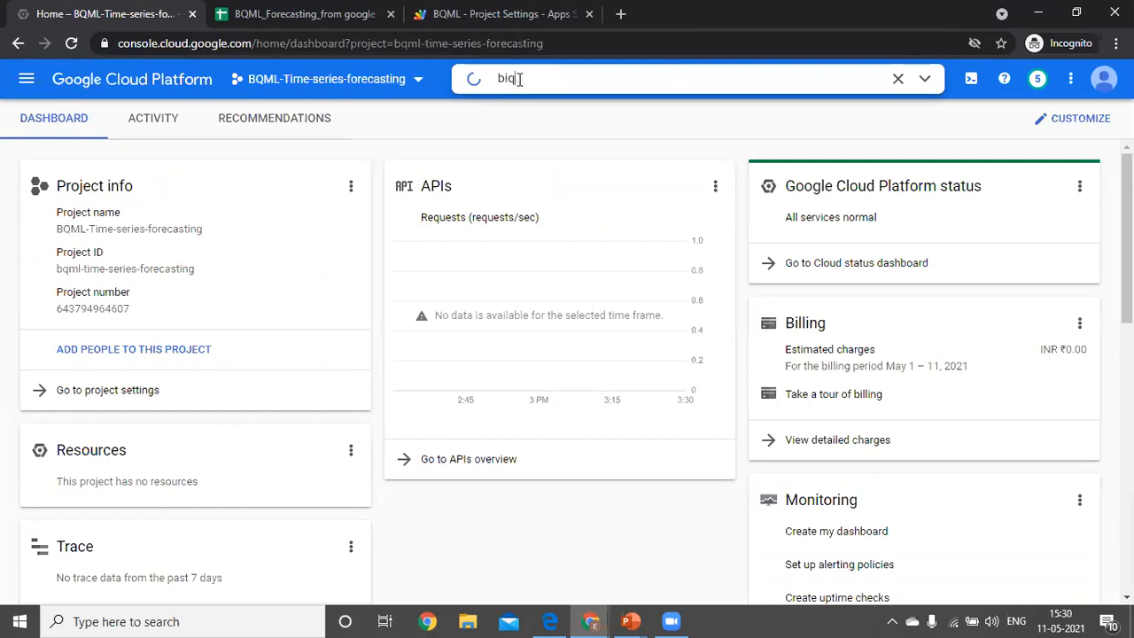
{"action": "type", "text": "query"}
{"action": "key", "text": "Return"}
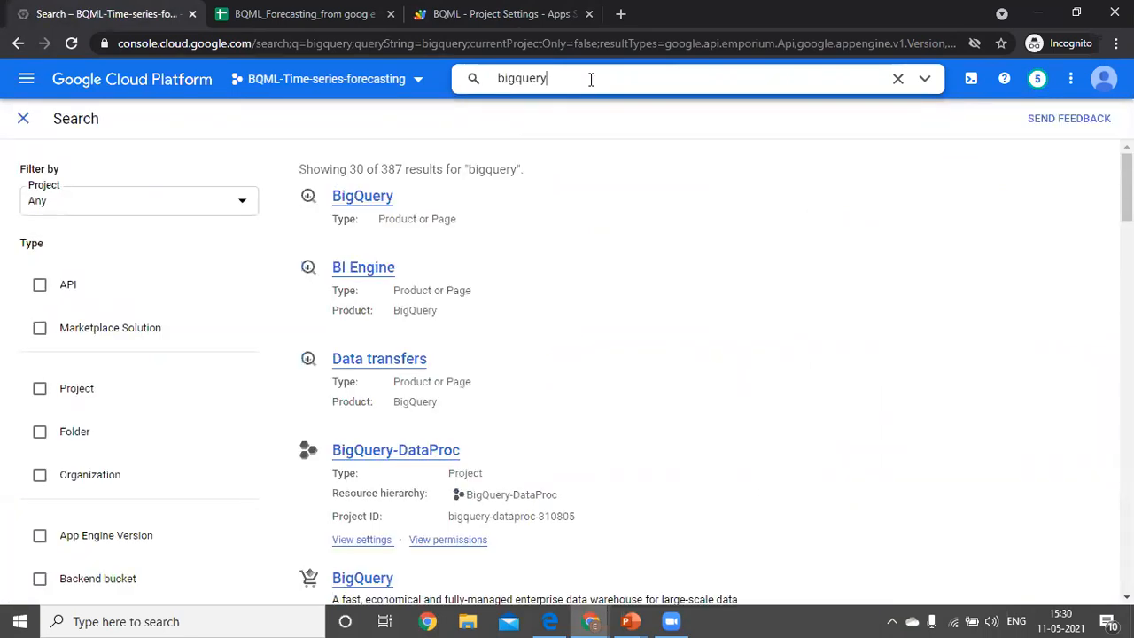
{"action": "left_click", "coordinate": [355, 199]}
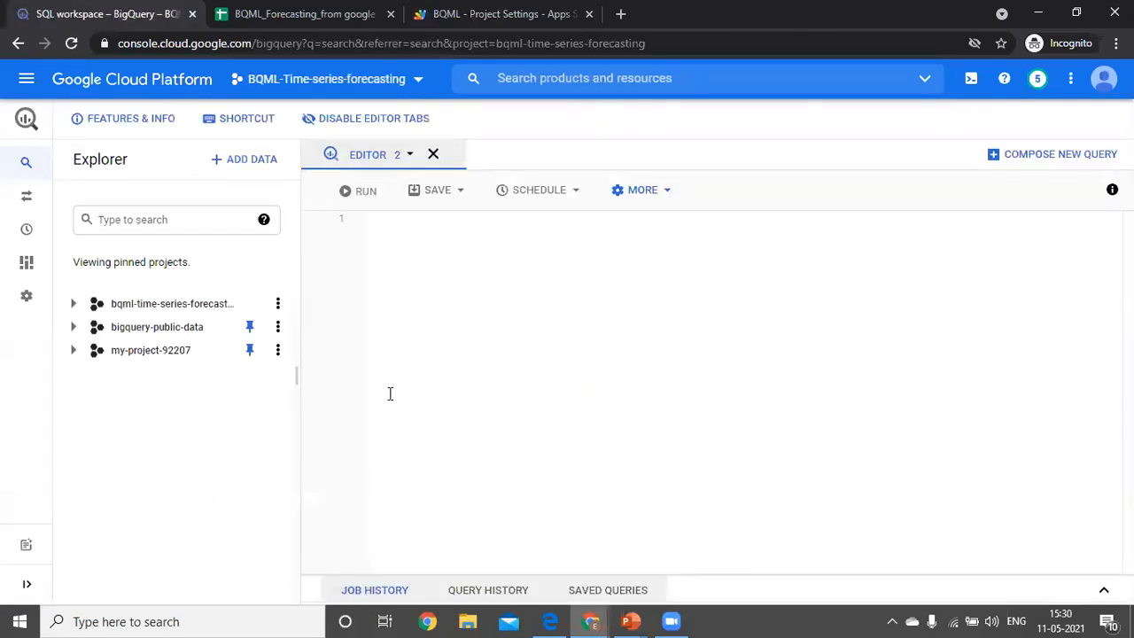
{"action": "left_click", "coordinate": [74, 304]}
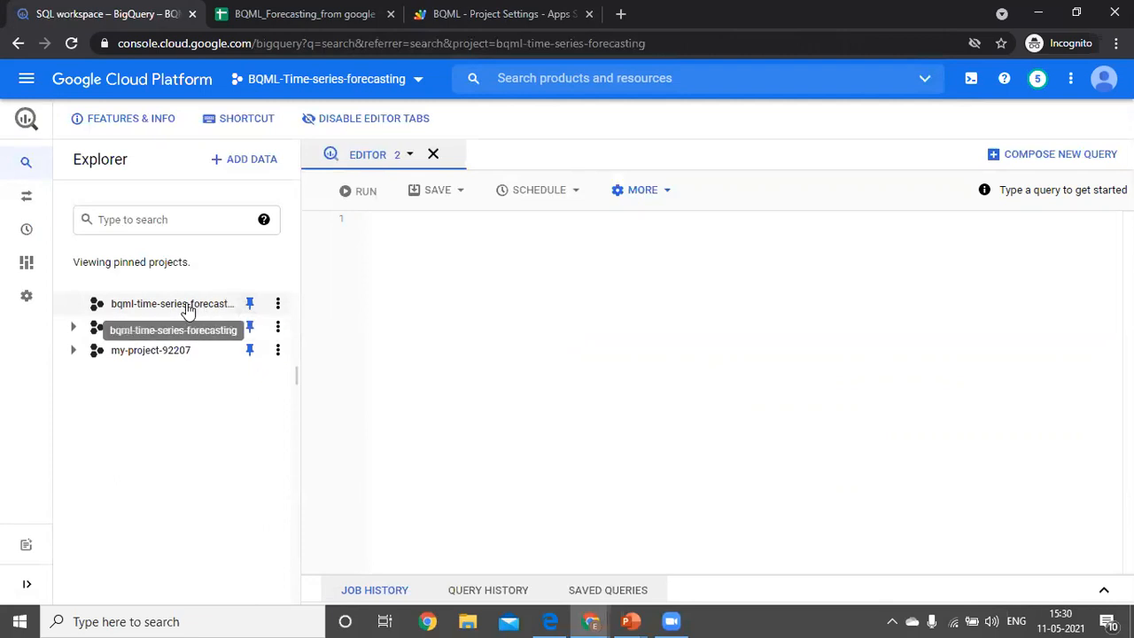
Return to Code.gs in Apps Script and review the menu, configuration, schema creation and forecasting functions.
{"action": "left_click", "coordinate": [282, 16]}
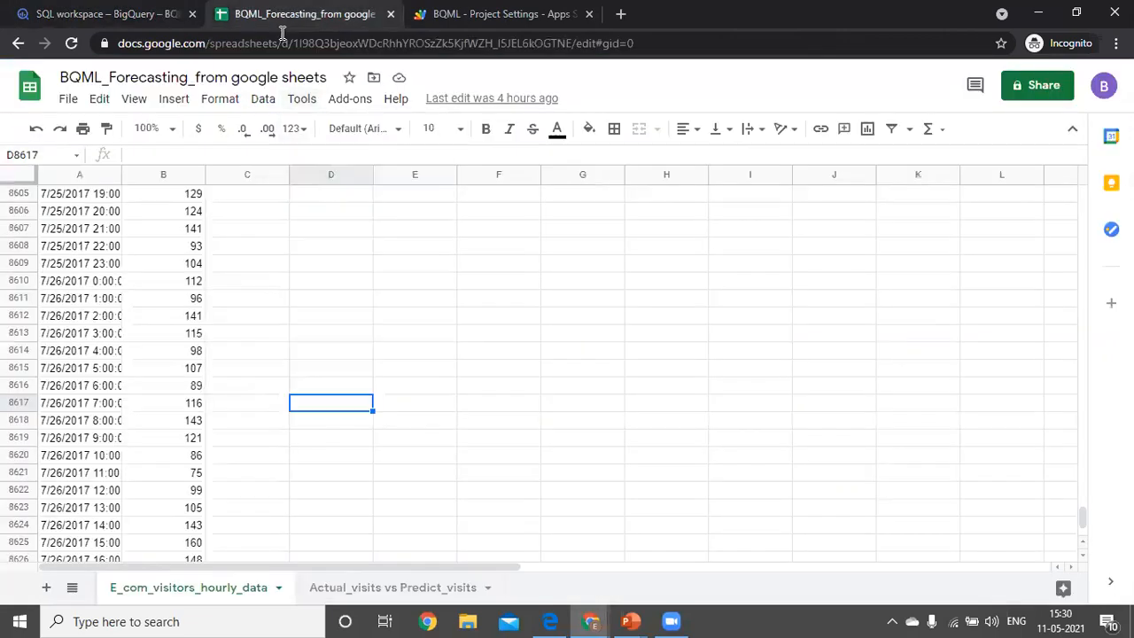
{"action": "key", "text": "ctrl+Tab"}
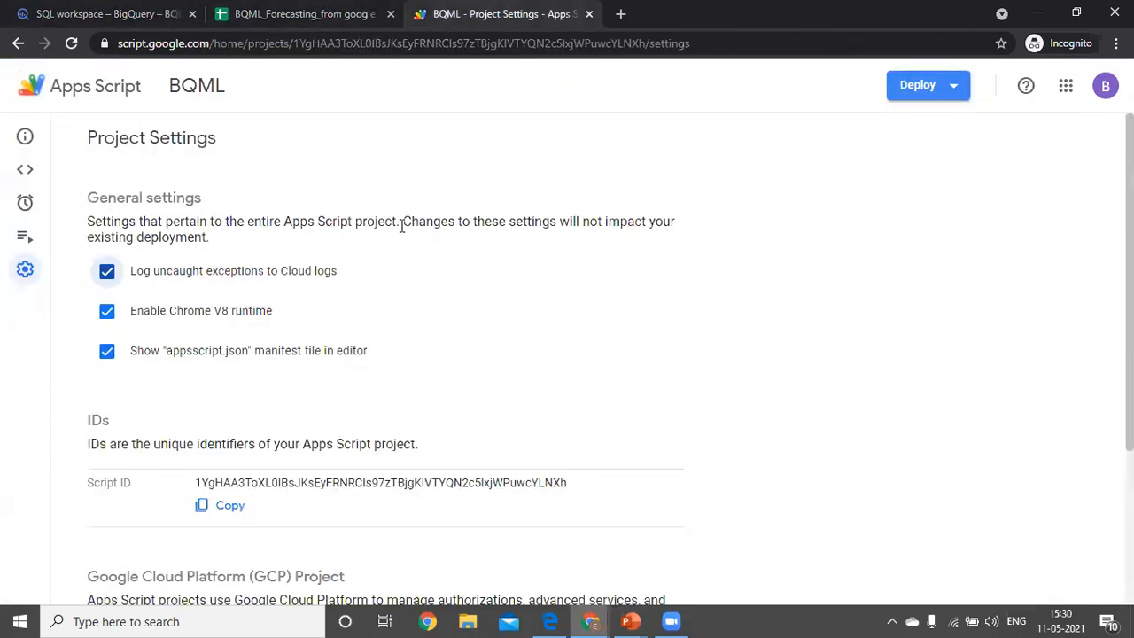
{"action": "left_click", "coordinate": [30, 174]}
{"action": "scroll", "coordinate": [653, 427], "scroll_direction": "down", "scroll_amount": 3}
{"action": "scroll", "coordinate": [653, 429], "scroll_direction": "down", "scroll_amount": 3}
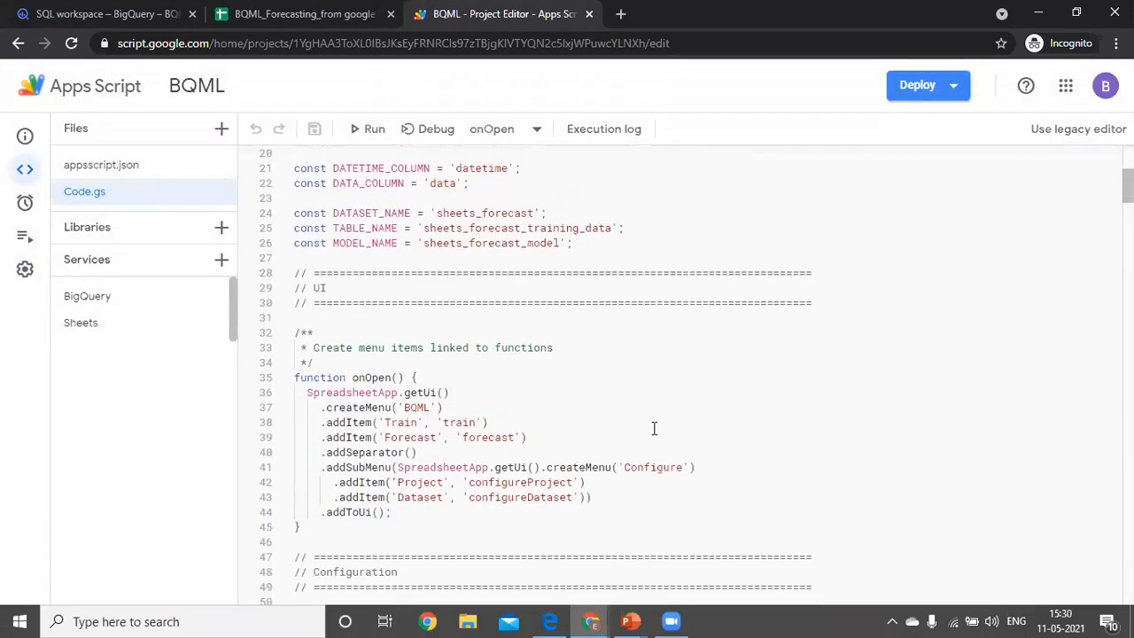
{"action": "scroll", "coordinate": [519, 481], "scroll_direction": "down", "scroll_amount": 4}
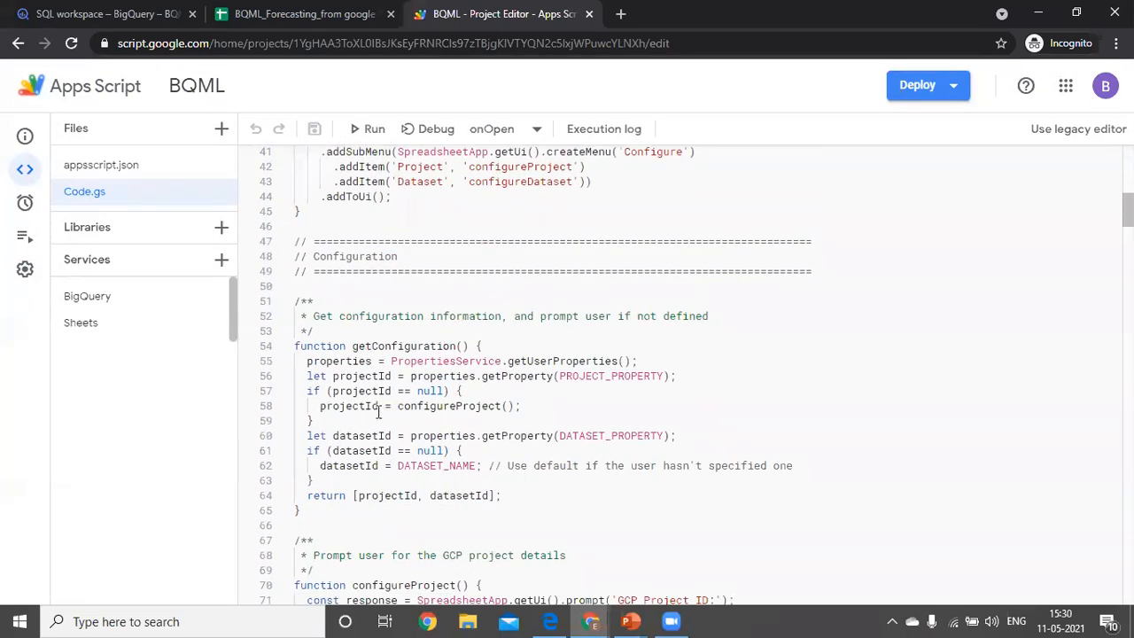
{"action": "scroll", "coordinate": [478, 516], "scroll_direction": "down", "scroll_amount": 3}
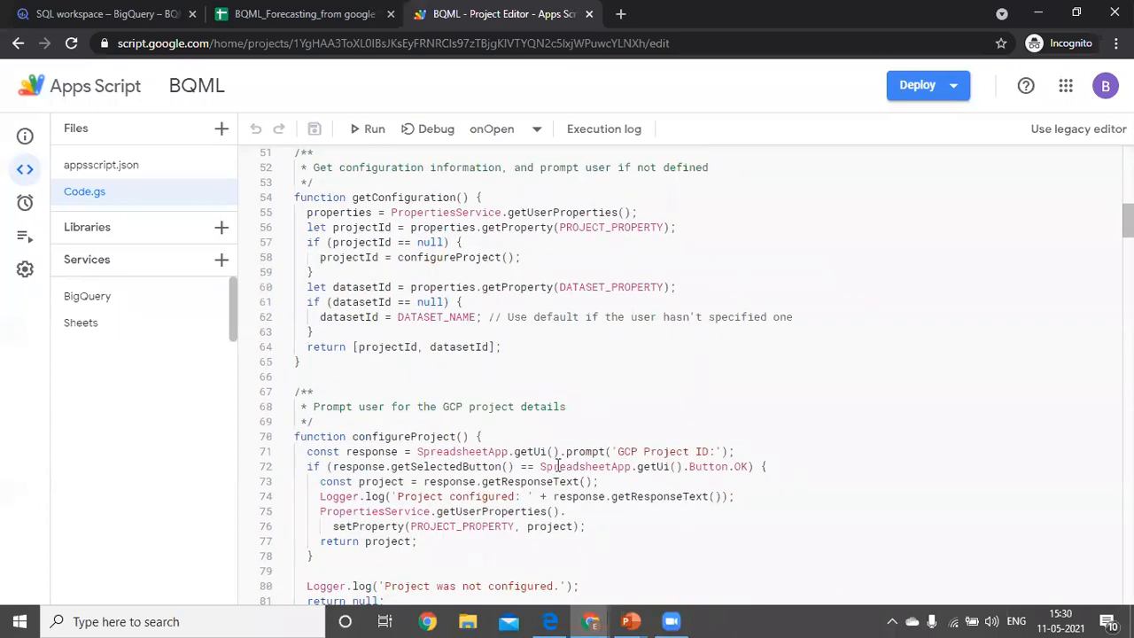
{"action": "scroll", "coordinate": [558, 465], "scroll_direction": "down", "scroll_amount": 10}
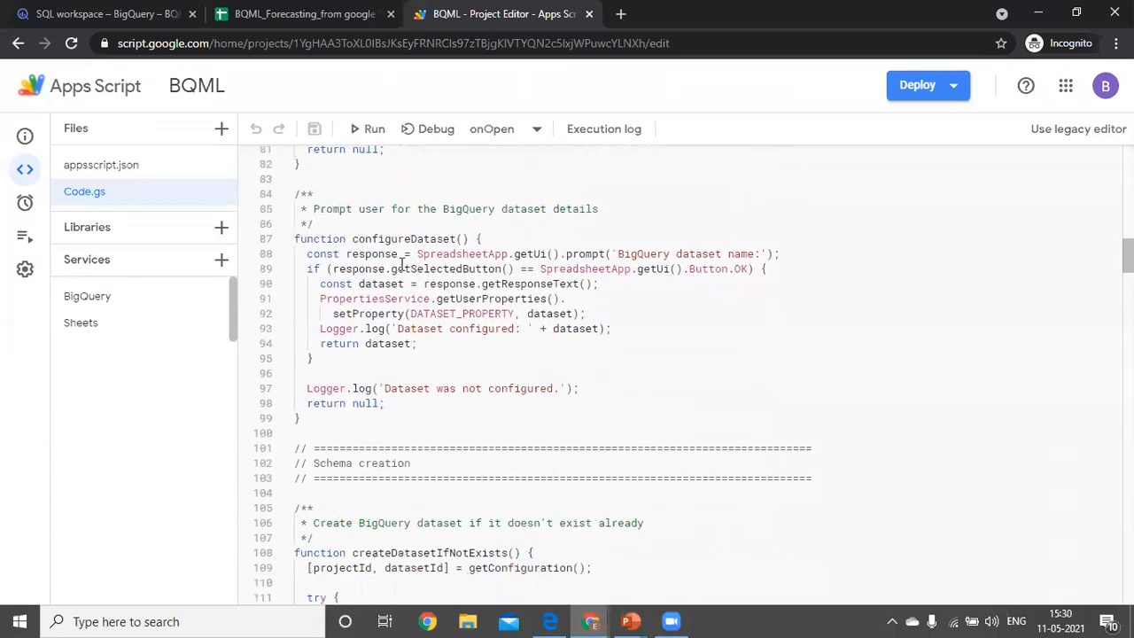
{"action": "scroll", "coordinate": [429, 390], "scroll_direction": "down", "scroll_amount": 3}
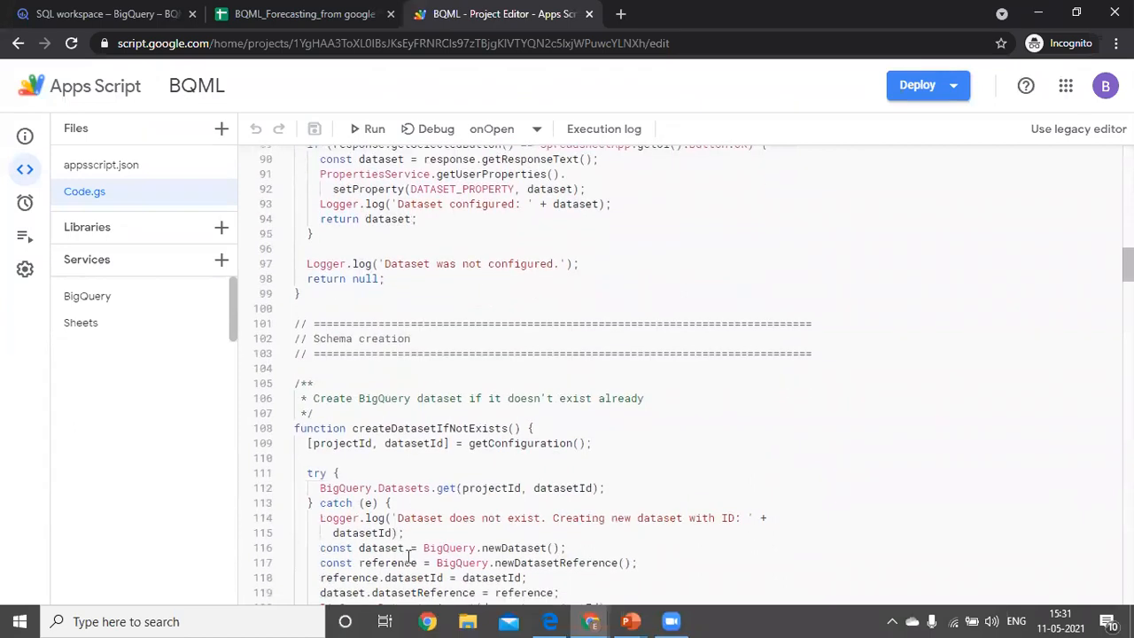
{"action": "scroll", "coordinate": [410, 556], "scroll_direction": "down", "scroll_amount": 10}
{"action": "scroll", "coordinate": [413, 575], "scroll_direction": "down", "scroll_amount": 10}
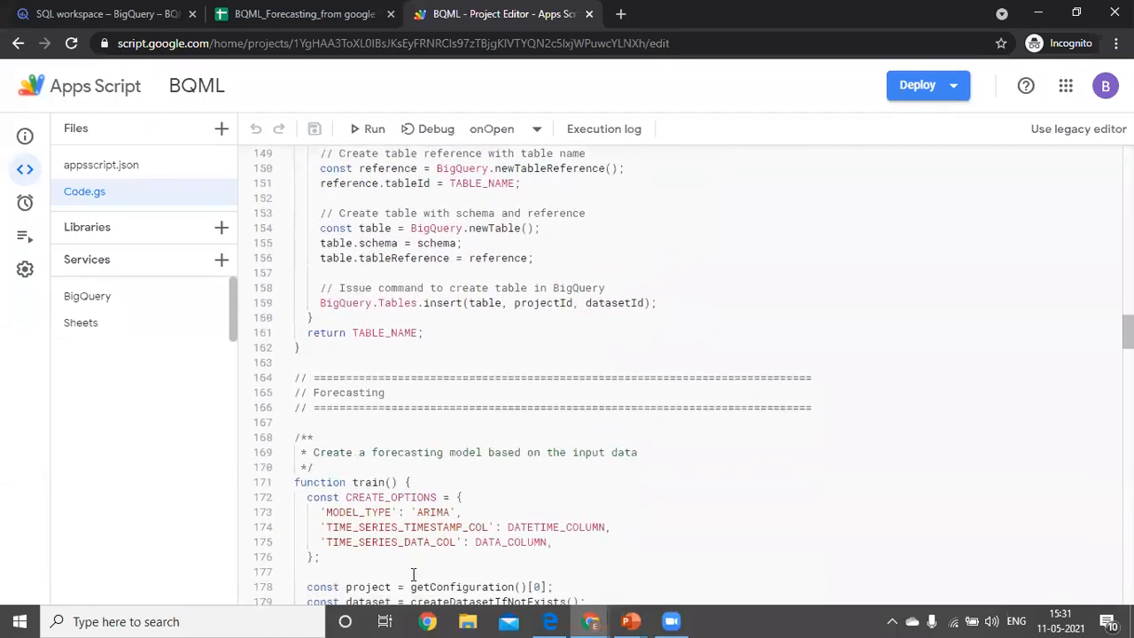
{"action": "scroll", "coordinate": [413, 575], "scroll_direction": "down", "scroll_amount": 2}
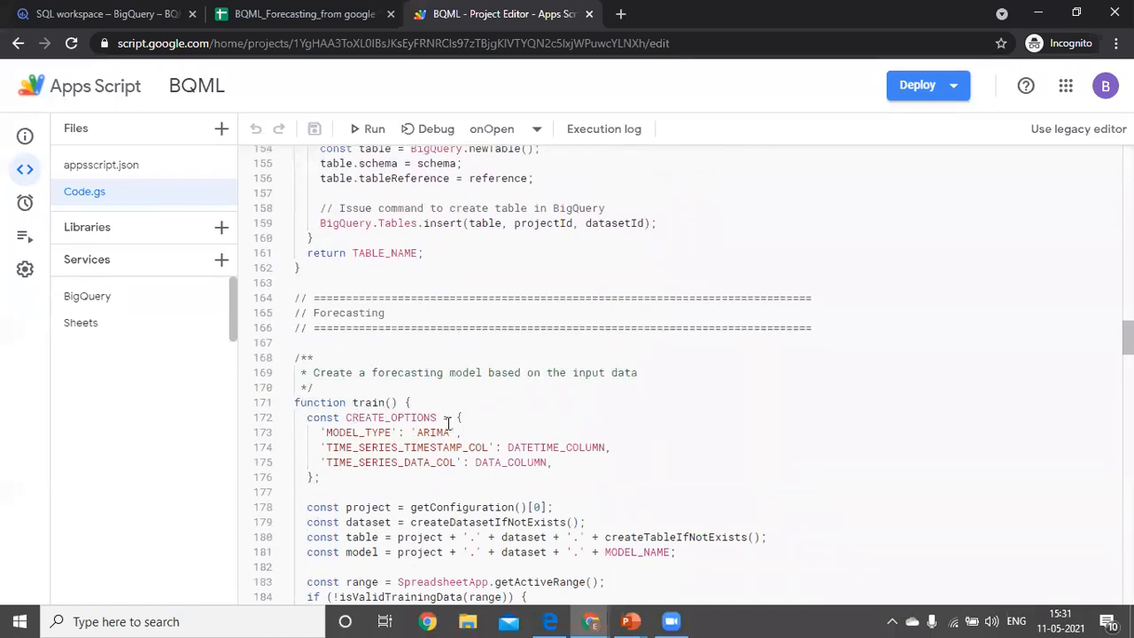
{"action": "scroll", "coordinate": [448, 423], "scroll_direction": "down", "scroll_amount": 12}
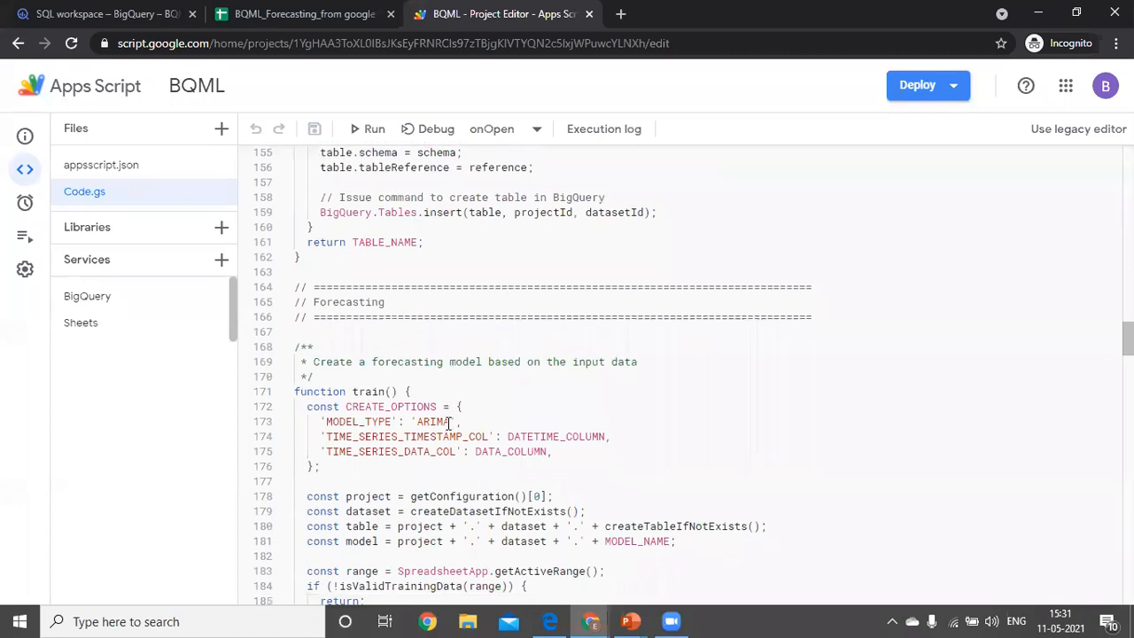
{"action": "scroll", "coordinate": [447, 423], "scroll_direction": "down", "scroll_amount": 2}
{"action": "scroll", "coordinate": [443, 425], "scroll_direction": "up", "scroll_amount": 19}
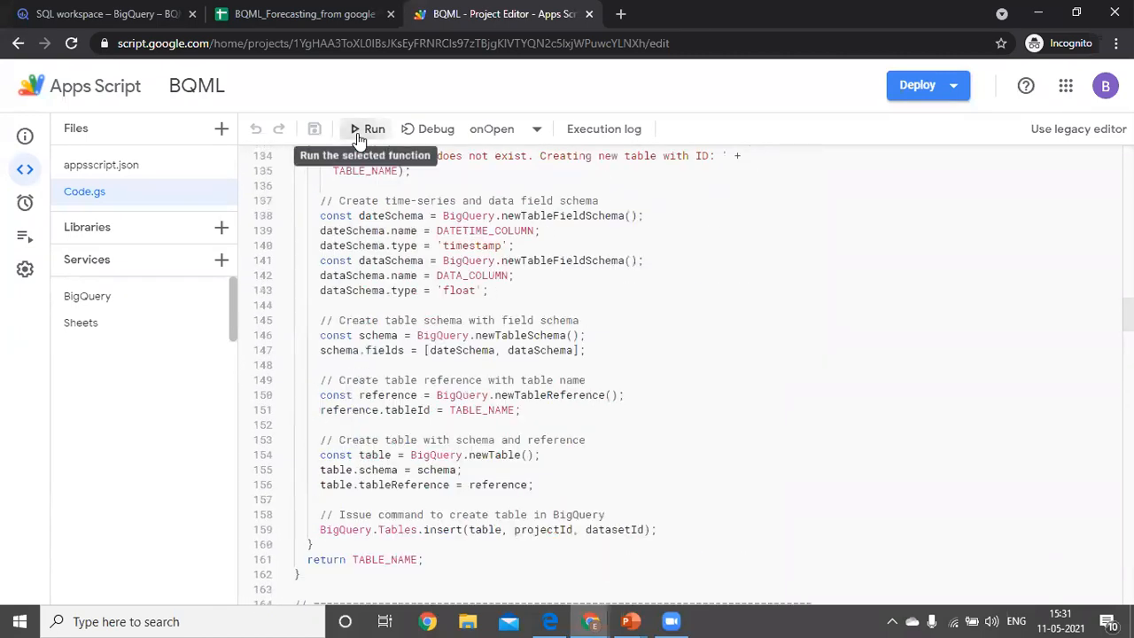
Run the onOpen function and check the custom BQML menu in the Google Sheets spreadsheet.
{"action": "left_click", "coordinate": [359, 132]}
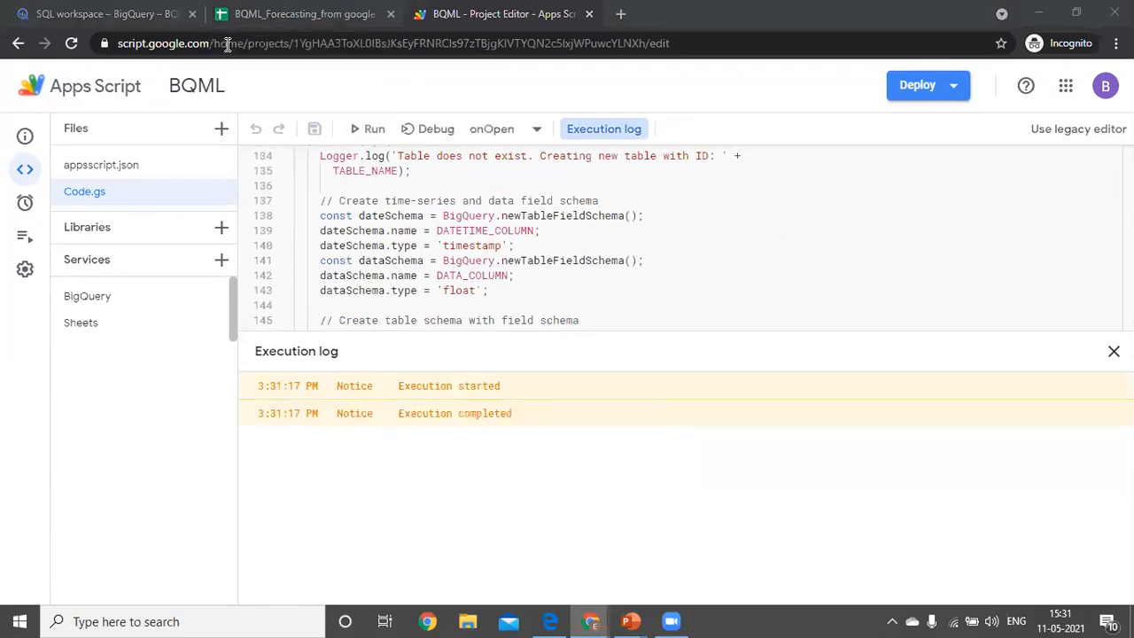
{"action": "left_click", "coordinate": [266, 14]}
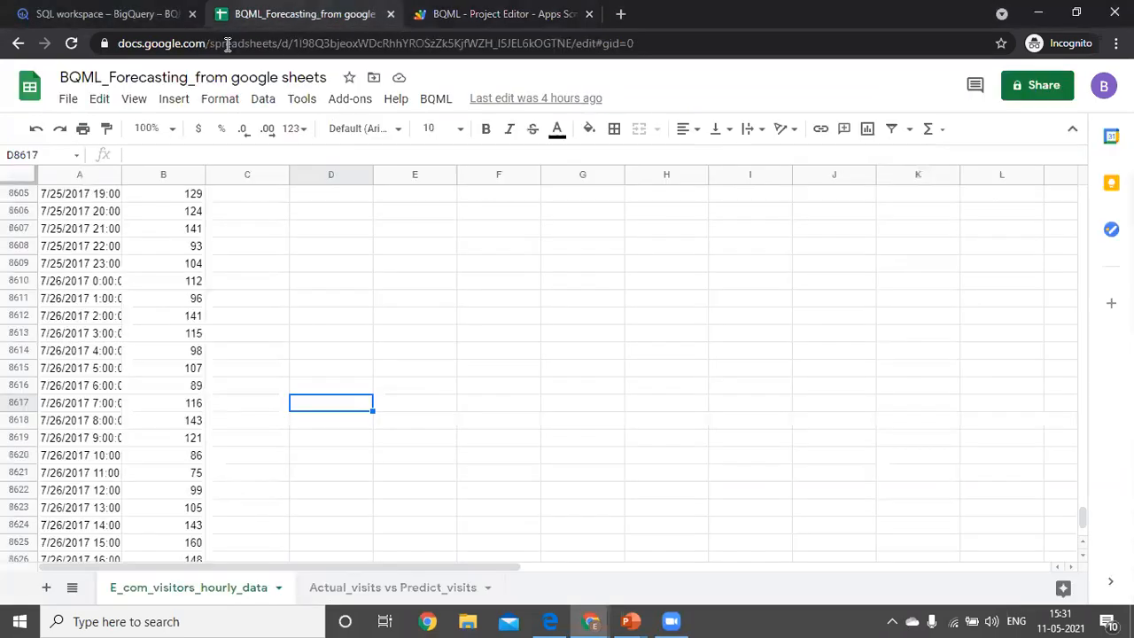
{"action": "left_click", "coordinate": [437, 100]}
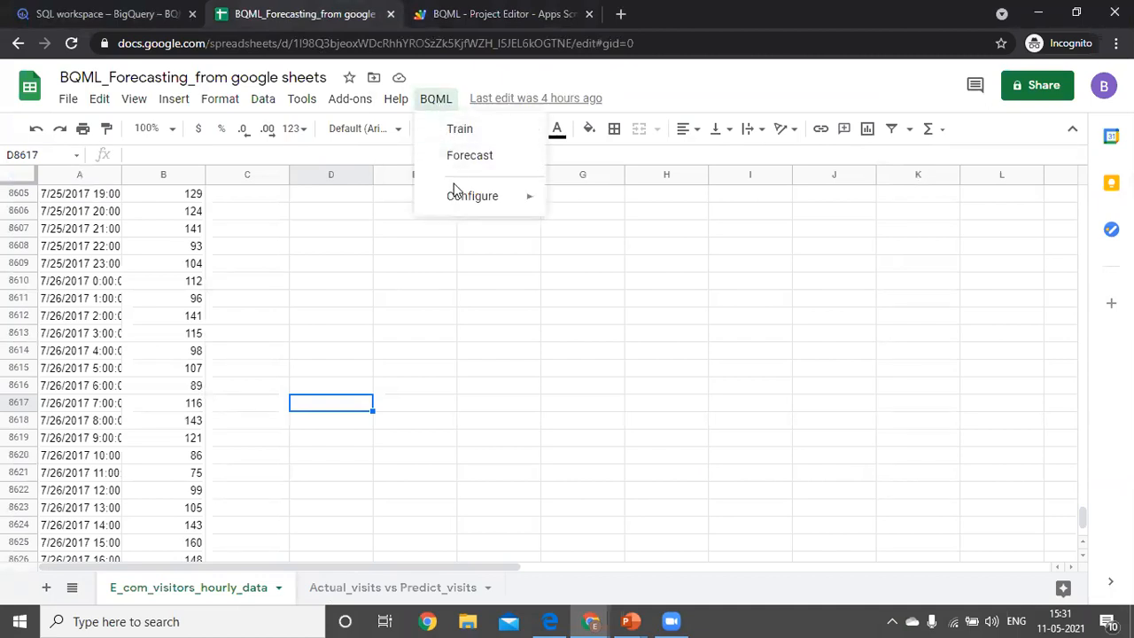
Back in Apps Script, close the execution log and review the onOpen function that defines the BQML menu items.
{"action": "left_click", "coordinate": [432, 29]}
{"action": "scroll", "coordinate": [450, 319], "scroll_direction": "up", "scroll_amount": 3}
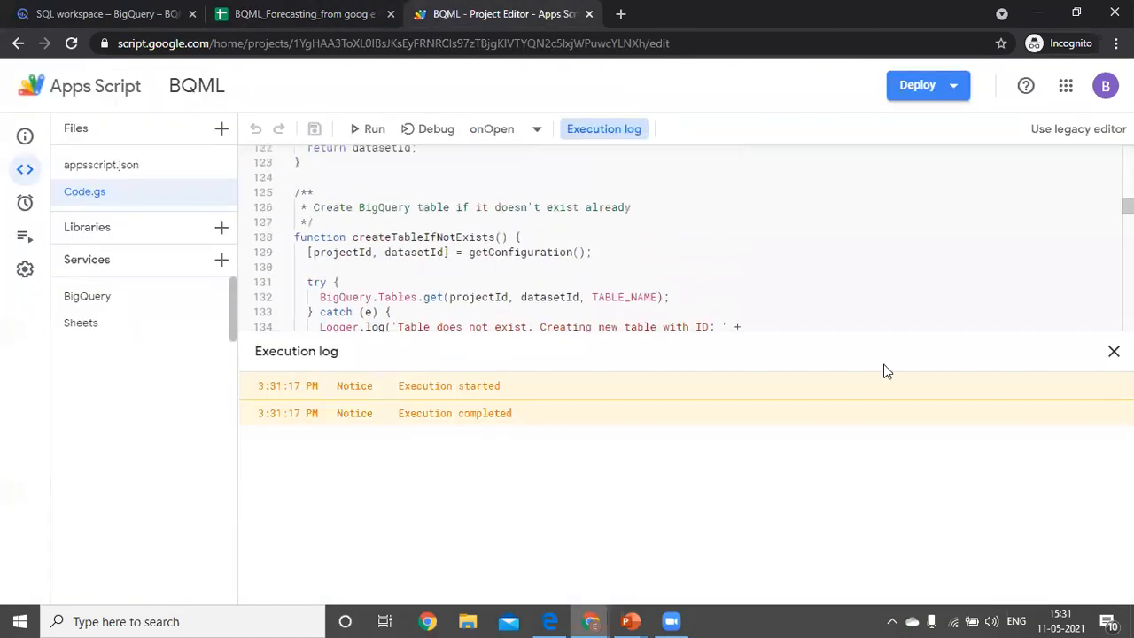
{"action": "left_click", "coordinate": [1111, 355]}
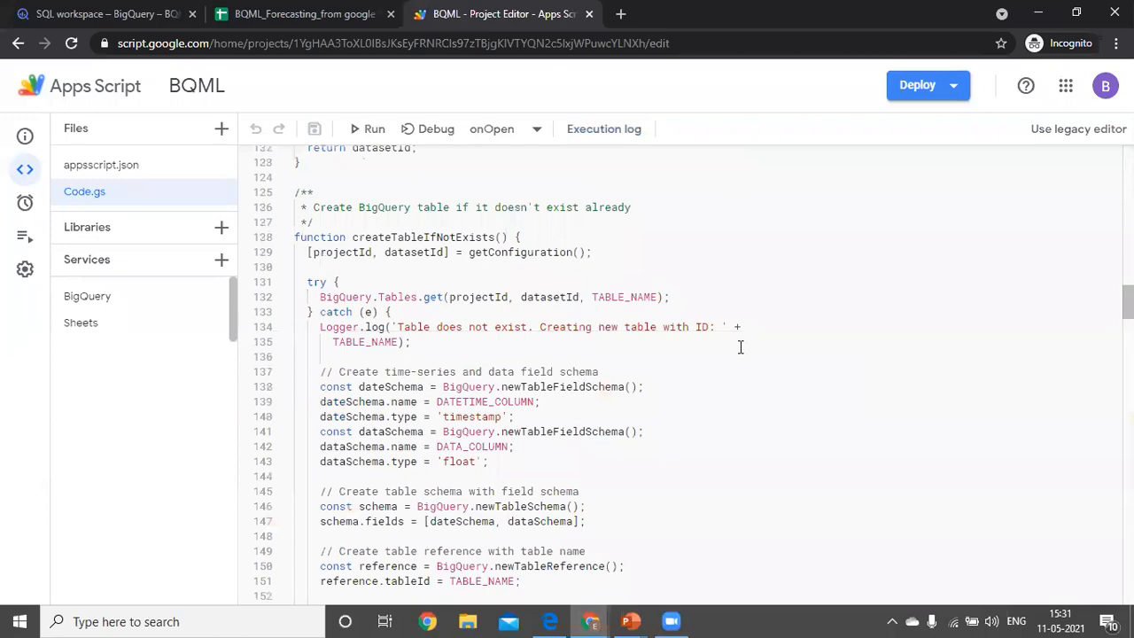
{"action": "scroll", "coordinate": [740, 348], "scroll_direction": "up", "scroll_amount": 10}
{"action": "scroll", "coordinate": [741, 348], "scroll_direction": "up", "scroll_amount": 10}
{"action": "scroll", "coordinate": [741, 348], "scroll_direction": "down", "scroll_amount": 5}
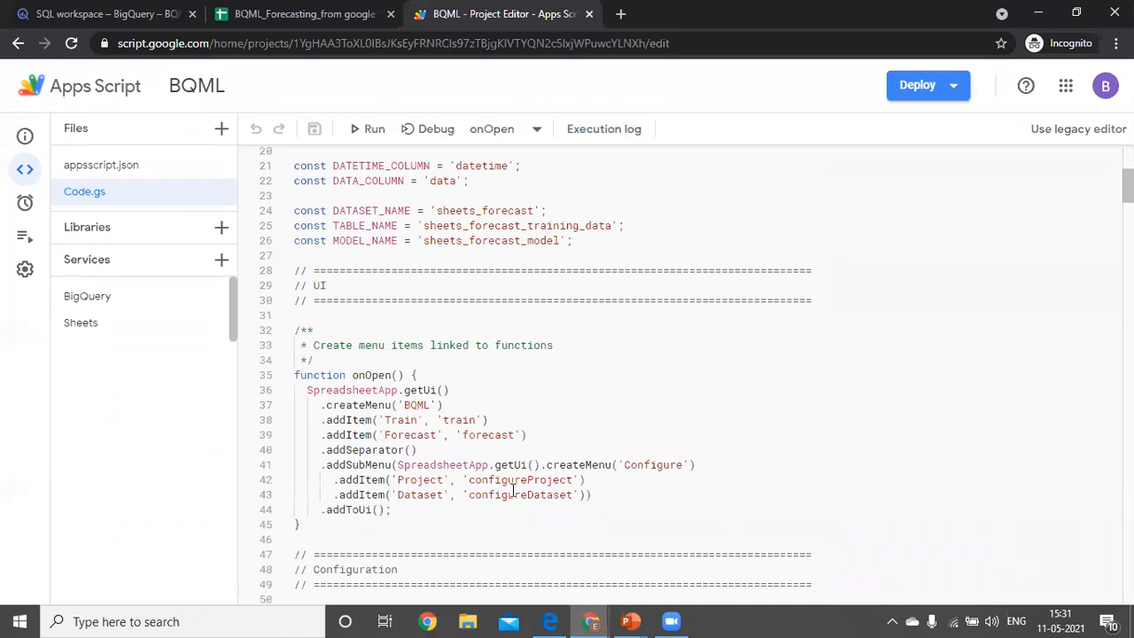
Switch to the Google Sheets spreadsheet, check the BQML menu items, and open the Actual_visits vs Predict_visits sheet at its first rows.
{"action": "left_click", "coordinate": [310, 15]}
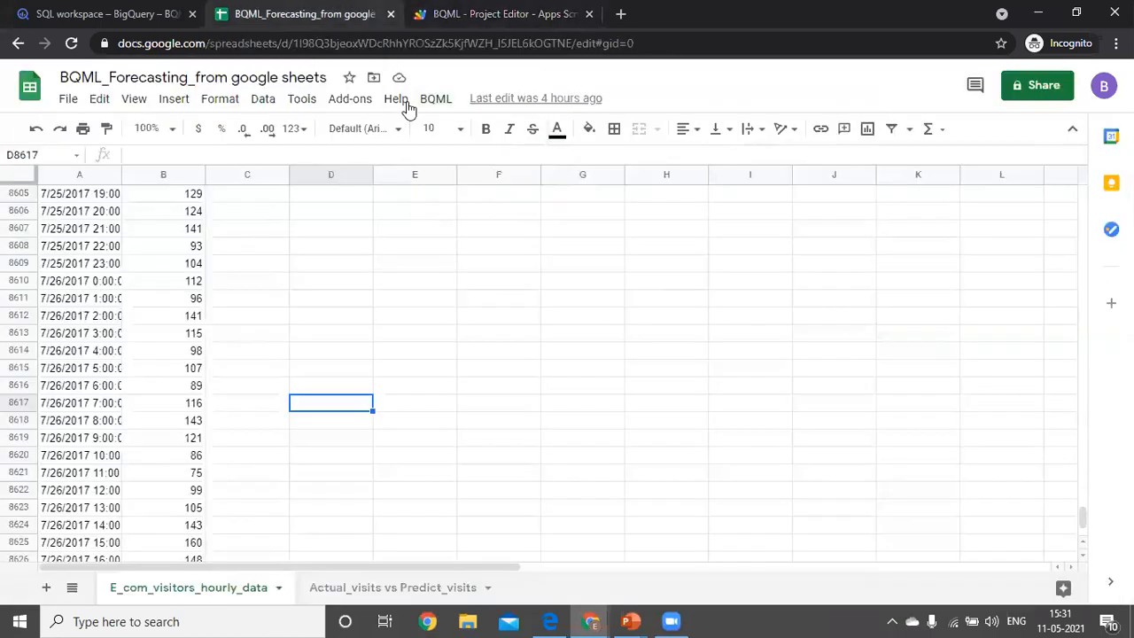
{"action": "left_click", "coordinate": [439, 100]}
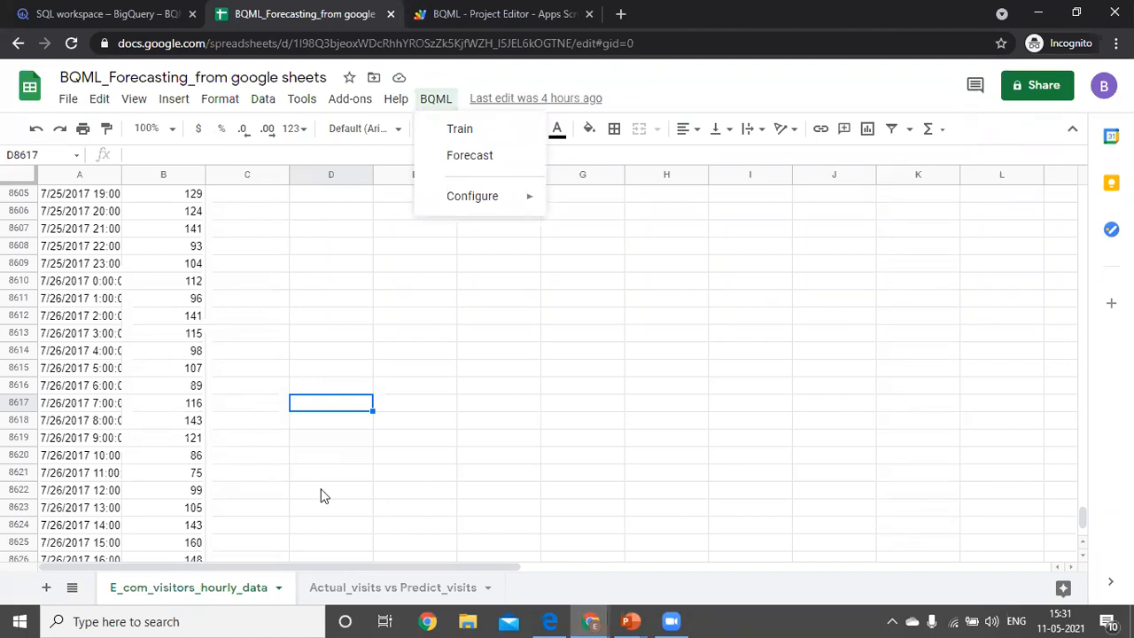
{"action": "left_click", "coordinate": [346, 585]}
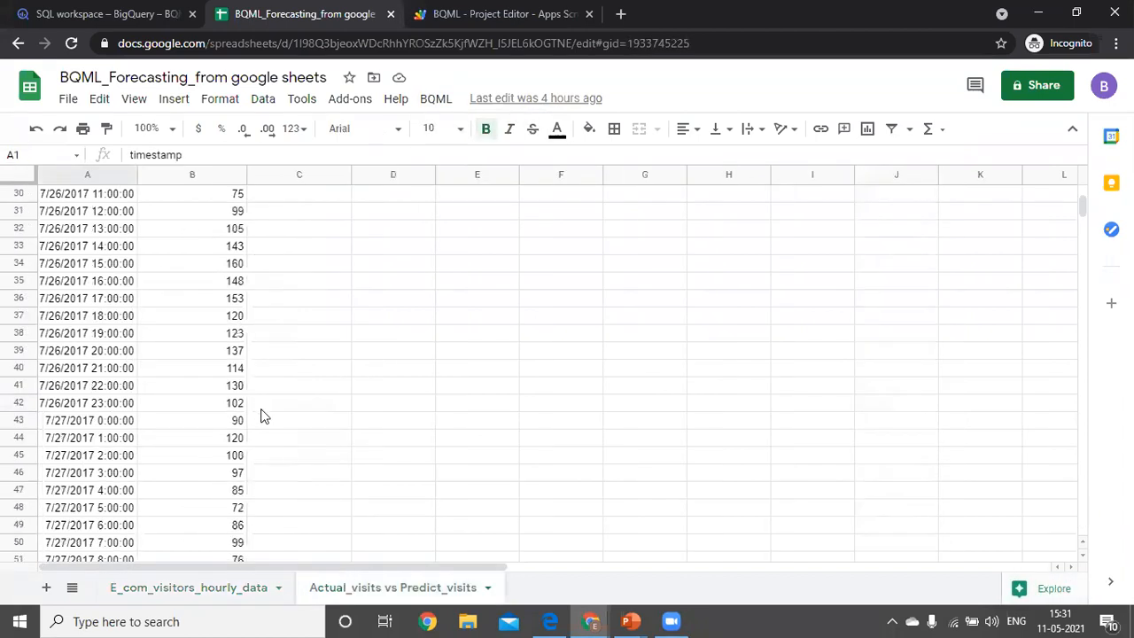
{"action": "scroll", "coordinate": [261, 416], "scroll_direction": "up", "scroll_amount": 6}
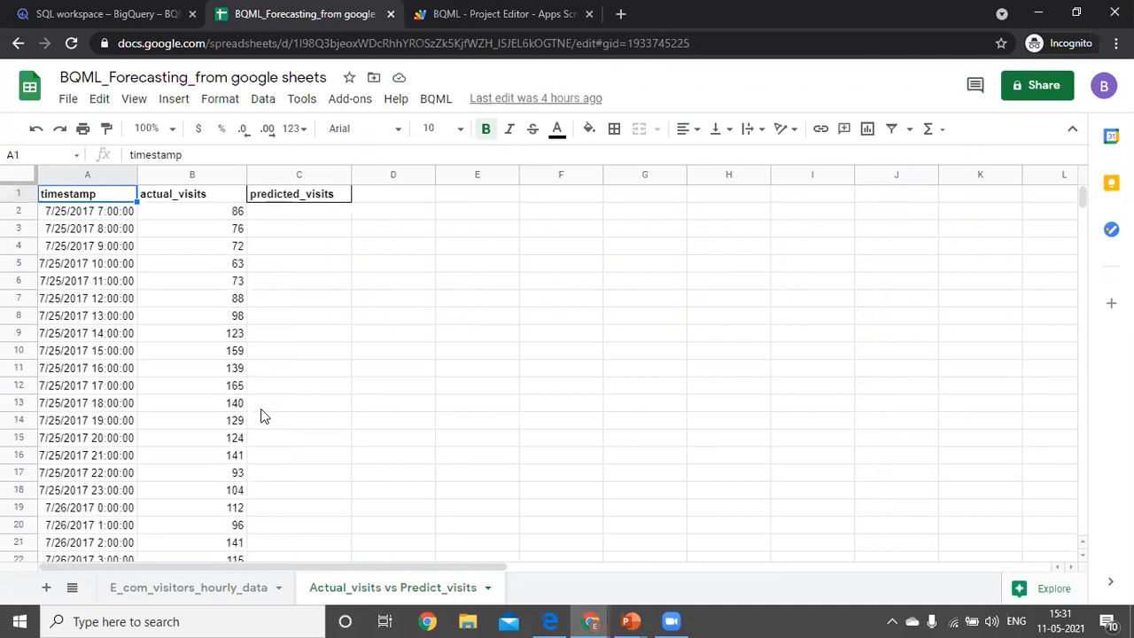
Train the BQML model on the timestamps and actual visits in the range A2:B97.
{"action": "left_click", "coordinate": [78, 214]}
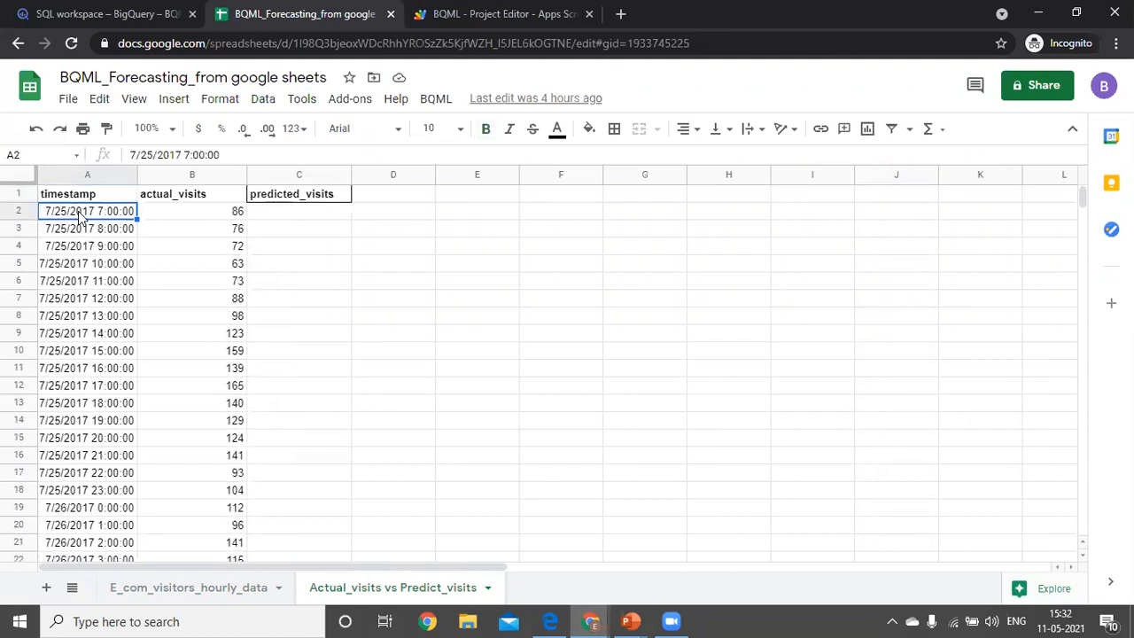
{"action": "key", "text": "shift+Right"}
{"action": "key", "text": "shift+Down"}
{"action": "key", "text": "shift+Down"}
{"action": "key", "text": "shift+Down"}
{"action": "key", "text": "shift+Down"}
{"action": "key", "text": "shift+Down"}
{"action": "key", "text": "shift+Down"}
{"action": "key", "text": "shift+Down"}
{"action": "key", "text": "shift+Down"}
{"action": "key", "text": "shift+Down"}
{"action": "key", "text": "shift+Down"}
{"action": "key", "text": "shift+Down"}
{"action": "key", "text": "shift+Down"}
{"action": "key", "text": "shift+Down"}
{"action": "key", "text": "shift+Down"}
{"action": "key", "text": "shift+Down"}
{"action": "key", "text": "shift+Down"}
{"action": "key", "text": "shift+Down"}
{"action": "key", "text": "shift+Down"}
{"action": "key", "text": "shift+Down"}
{"action": "key", "text": "shift+Down"}
{"action": "key", "text": "shift+Down"}
{"action": "key", "text": "shift+Down"}
{"action": "key", "text": "shift+Down"}
{"action": "key", "text": "shift+Down"}
{"action": "key", "text": "shift+Down"}
{"action": "key", "text": "shift+Down"}
{"action": "key", "text": "shift+Down"}
{"action": "key", "text": "shift+Down"}
{"action": "key", "text": "shift+Down"}
{"action": "key", "text": "shift+Down"}
{"action": "key", "text": "shift+Down"}
{"action": "key", "text": "shift+Down"}
{"action": "key", "text": "shift+Down"}
{"action": "key", "text": "shift+Down"}
{"action": "key", "text": "shift+Down"}
{"action": "key", "text": "shift+Down"}
{"action": "key", "text": "shift+Down"}
{"action": "key", "text": "shift+Down"}
{"action": "key", "text": "shift+Down"}
{"action": "key", "text": "shift+Down"}
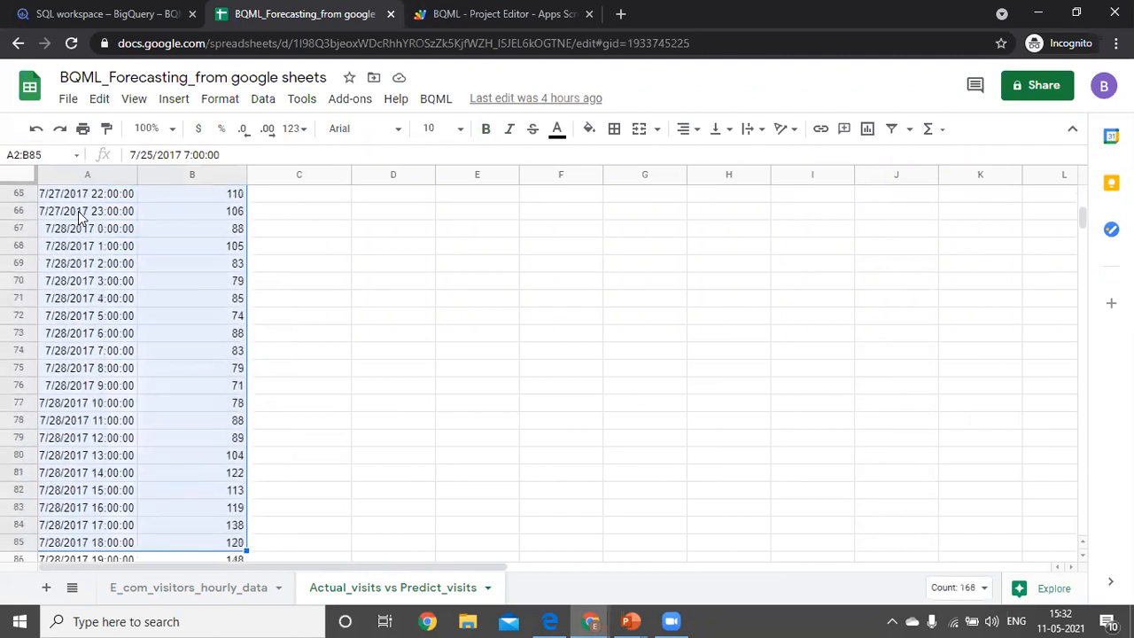
{"action": "key", "text": "shift+Down"}
{"action": "key", "text": "shift+Down"}
{"action": "key", "text": "shift+Down"}
{"action": "key", "text": "shift+Down"}
{"action": "key", "text": "shift+Down"}
{"action": "key", "text": "shift+Down"}
{"action": "key", "text": "shift+Down"}
{"action": "key", "text": "shift+Down"}
{"action": "key", "text": "shift+Down"}
{"action": "key", "text": "shift+Down"}
{"action": "key", "text": "shift+Down"}
{"action": "key", "text": "shift+Down"}
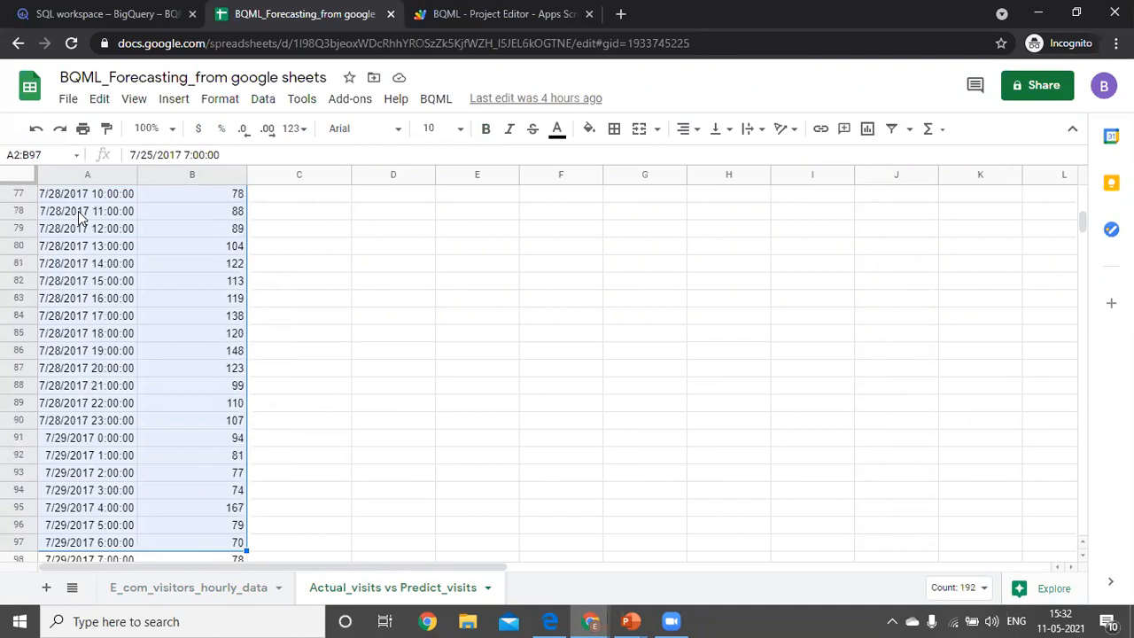
{"action": "left_click", "coordinate": [435, 98]}
{"action": "left_click", "coordinate": [486, 132]}
Run the BQML forecast for 72 time steps with its output starting at cell C98.
{"action": "scroll", "coordinate": [317, 493], "scroll_direction": "down", "scroll_amount": 1}
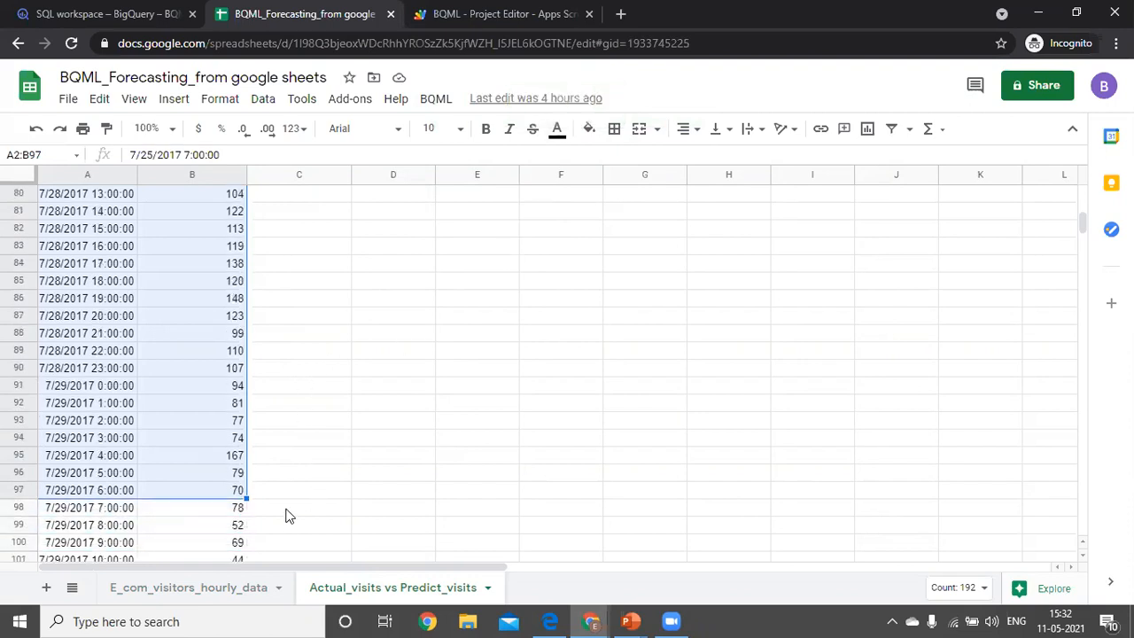
{"action": "left_click", "coordinate": [286, 515]}
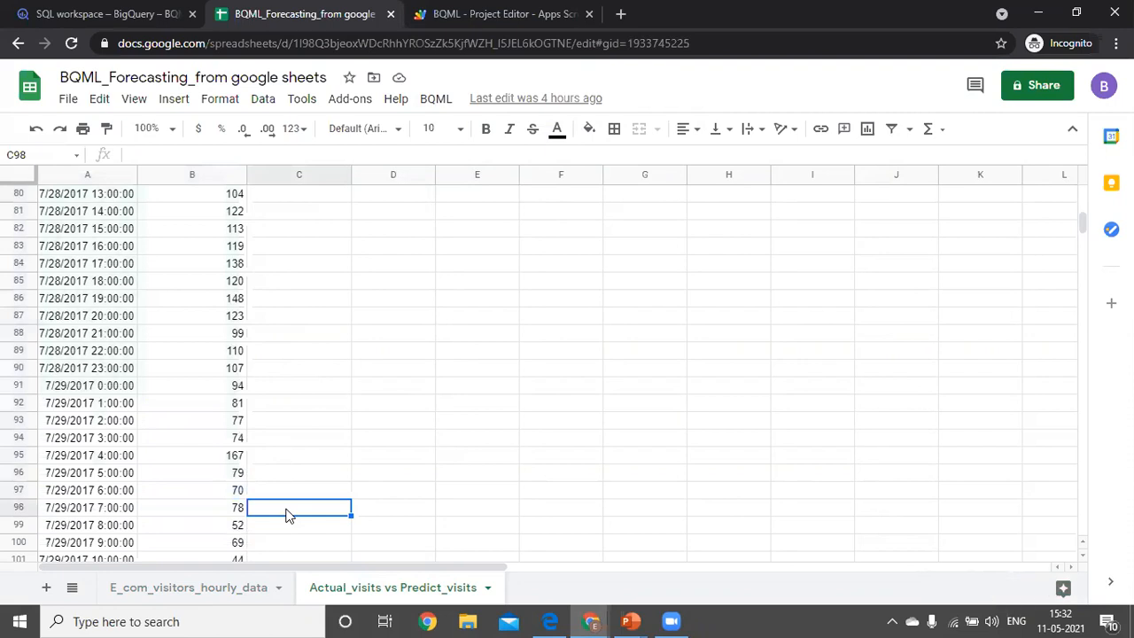
{"action": "left_click", "coordinate": [435, 98]}
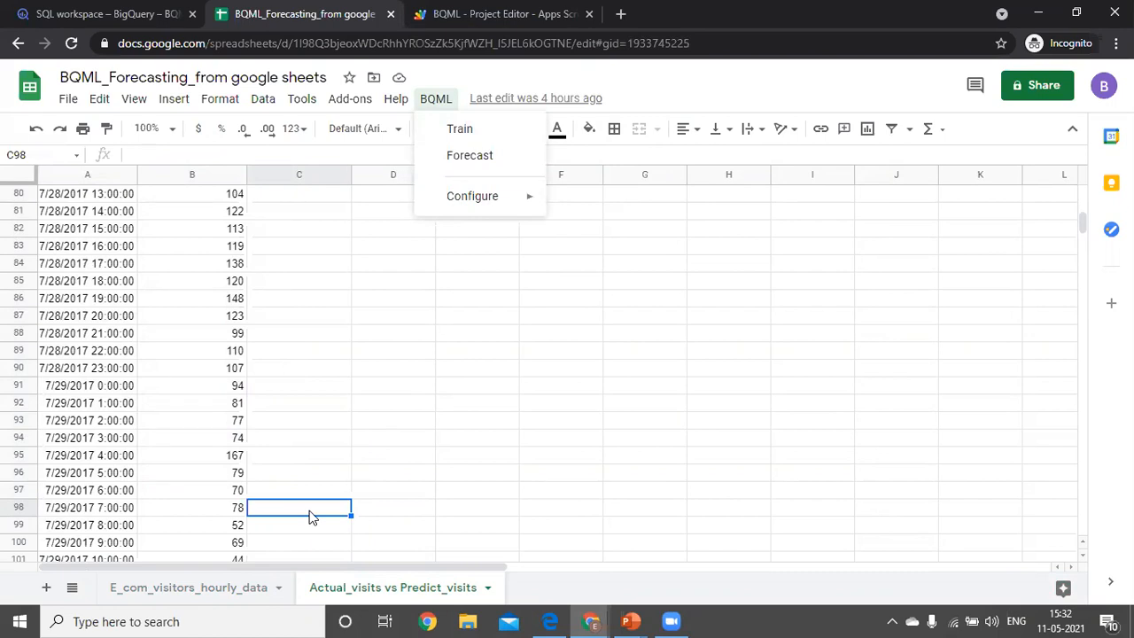
{"action": "left_click", "coordinate": [469, 156]}
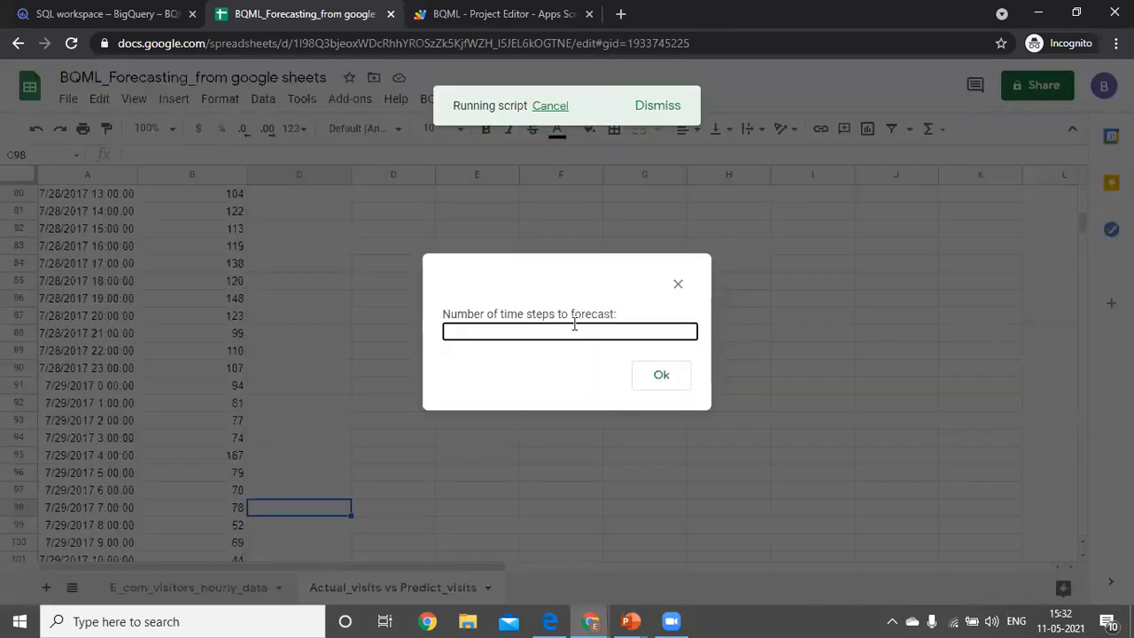
{"action": "left_click", "coordinate": [582, 332]}
{"action": "left_click", "coordinate": [659, 385]}
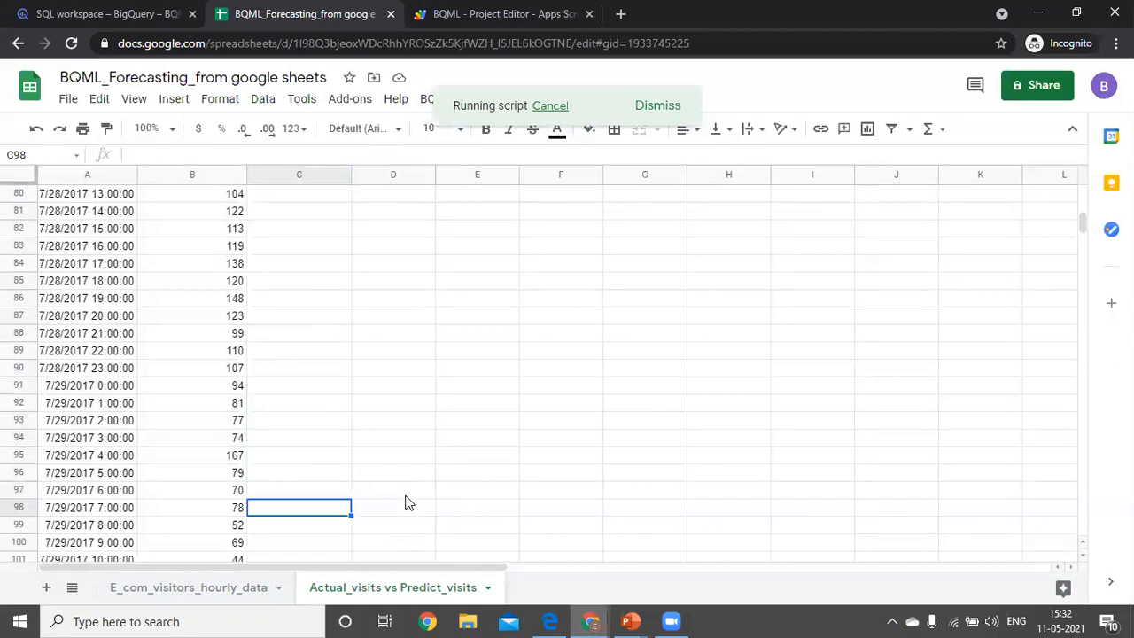
Clear the forecast dates in C98:C169, keeping the predicted values in column D.
{"action": "scroll", "coordinate": [422, 437], "scroll_direction": "down", "scroll_amount": 10}
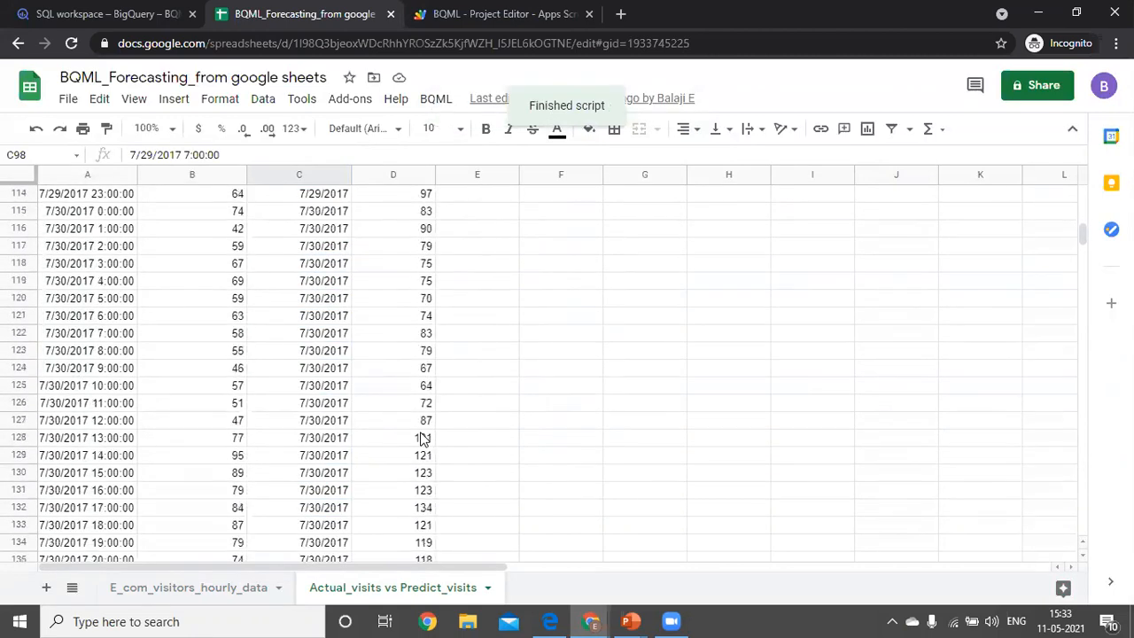
{"action": "scroll", "coordinate": [422, 437], "scroll_direction": "down", "scroll_amount": 5}
{"action": "scroll", "coordinate": [422, 437], "scroll_direction": "up", "scroll_amount": 3}
{"action": "scroll", "coordinate": [422, 438], "scroll_direction": "up", "scroll_amount": 10}
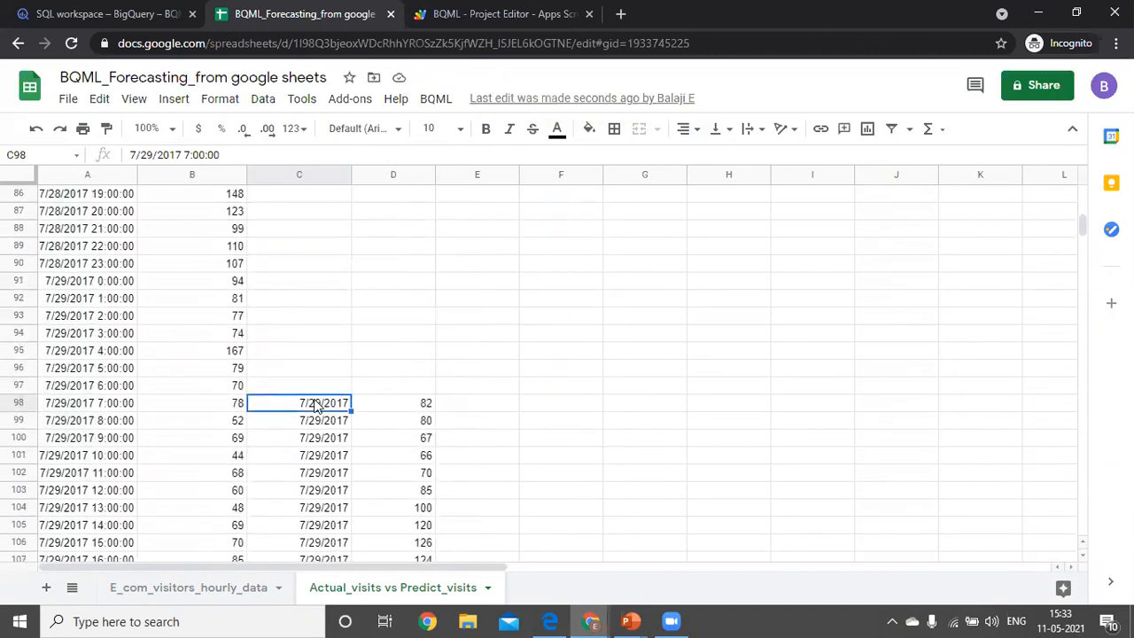
{"action": "key", "text": "shift+Down"}
{"action": "key", "text": "shift+Down"}
{"action": "key", "text": "shift+Down"}
{"action": "key", "text": "shift+Down"}
{"action": "key", "text": "shift+Down"}
{"action": "key", "text": "shift+Down"}
{"action": "key", "text": "shift+Down"}
{"action": "key", "text": "shift+Down"}
{"action": "key", "text": "shift+Down"}
{"action": "key", "text": "shift+Down"}
{"action": "key", "text": "shift+Down"}
{"action": "key", "text": "shift+Down"}
{"action": "key", "text": "shift+Down"}
{"action": "key", "text": "shift+Down"}
{"action": "key", "text": "shift+Down"}
{"action": "key", "text": "shift+Down"}
{"action": "key", "text": "shift+Down"}
{"action": "key", "text": "shift+Down"}
{"action": "key", "text": "shift+Down"}
{"action": "key", "text": "shift+Down"}
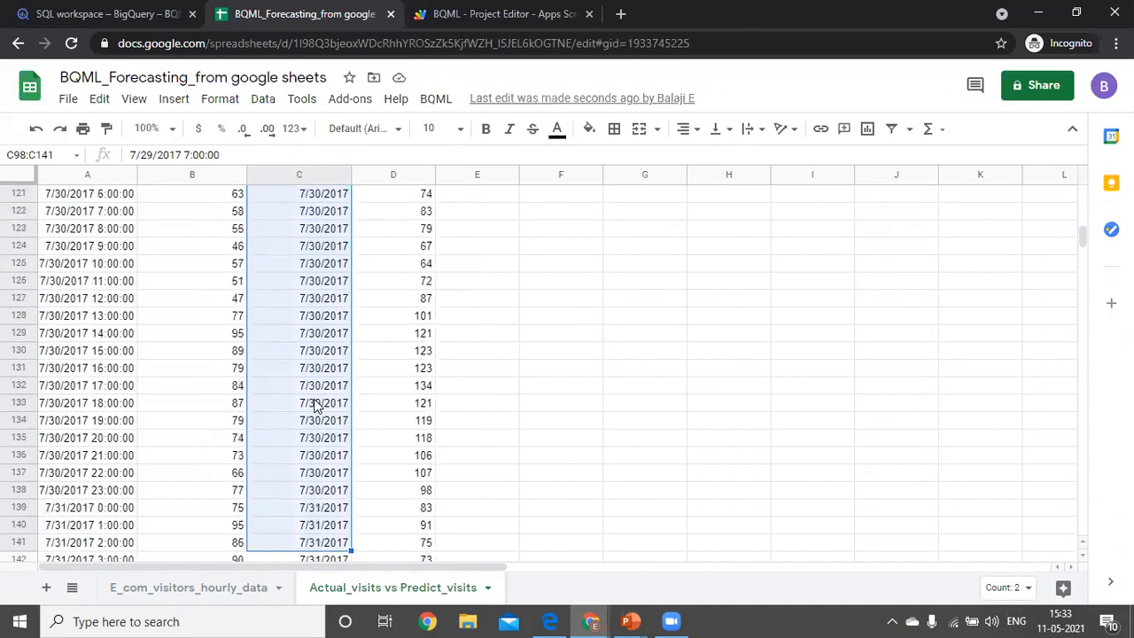
{"action": "key", "text": "shift+Down"}
{"action": "key", "text": "shift+Down"}
{"action": "key", "text": "shift+Down"}
{"action": "key", "text": "shift+Down"}
{"action": "key", "text": "shift+Down"}
{"action": "key", "text": "shift+Down"}
{"action": "key", "text": "shift+Down"}
{"action": "key", "text": "shift+Down"}
{"action": "key", "text": "shift+Down"}
{"action": "key", "text": "shift+Down"}
{"action": "key", "text": "shift+Down"}
{"action": "key", "text": "shift+Down"}
{"action": "key", "text": "shift+Down"}
{"action": "key", "text": "shift+Down"}
{"action": "key", "text": "shift+Down"}
{"action": "key", "text": "shift+Down"}
{"action": "key", "text": "shift+Down"}
{"action": "key", "text": "shift+Down"}
{"action": "key", "text": "shift+Down"}
{"action": "key", "text": "shift+Down"}
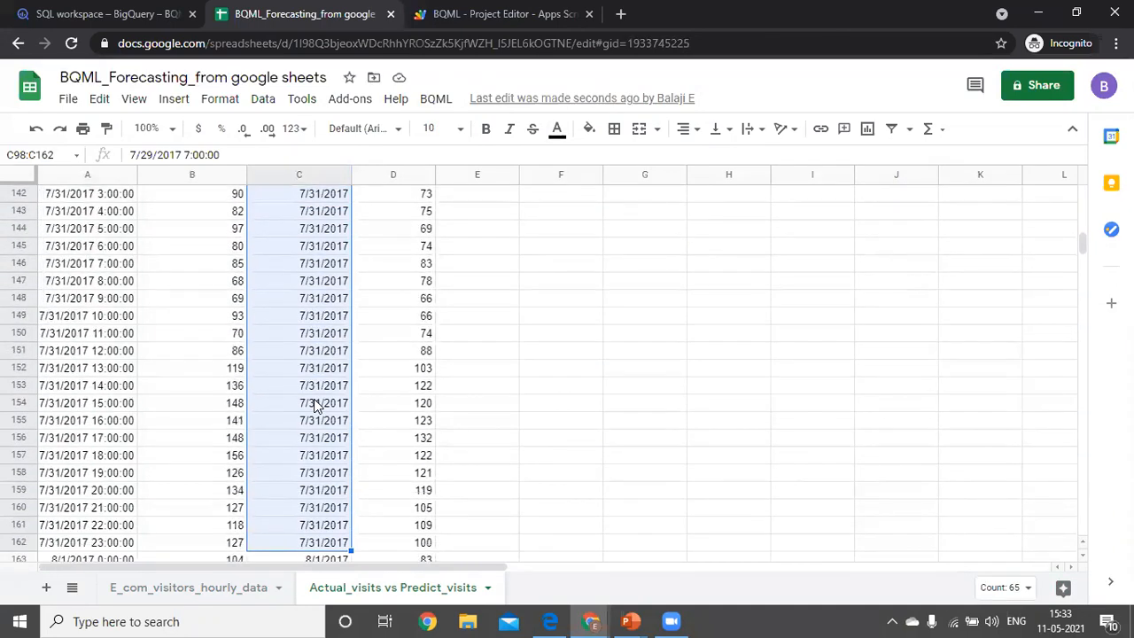
{"action": "key", "text": "shift+Down"}
{"action": "key", "text": "shift+Down"}
{"action": "key", "text": "shift+Down"}
{"action": "key", "text": "shift+Down"}
{"action": "key", "text": "shift+Down"}
{"action": "key", "text": "shift+Down"}
{"action": "key", "text": "shift+Down"}
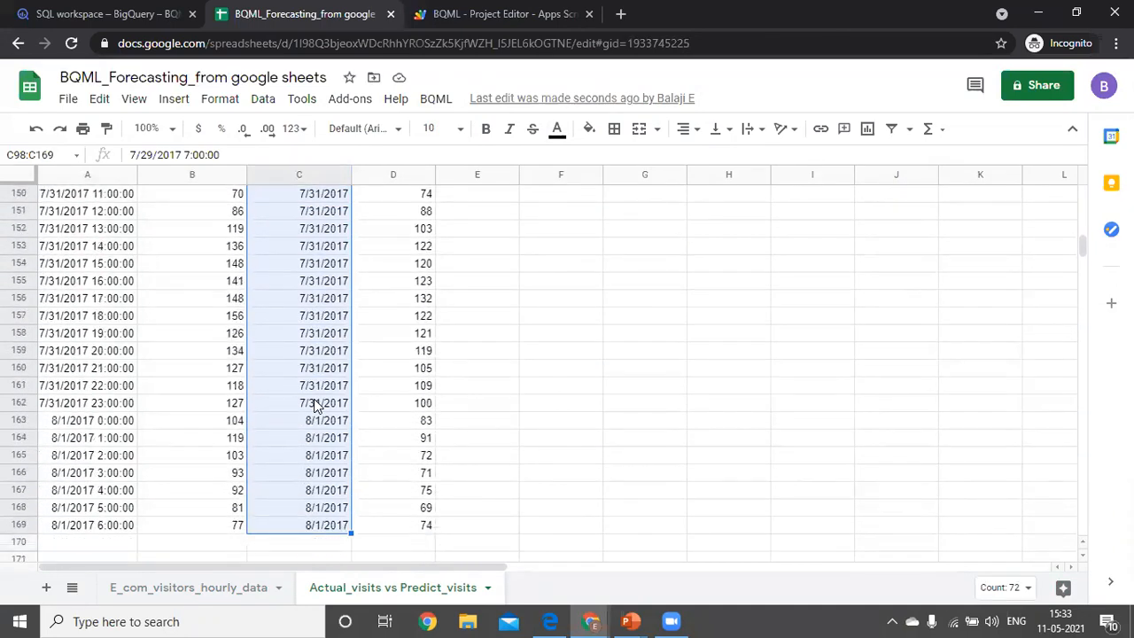
{"action": "key", "text": "Delete"}
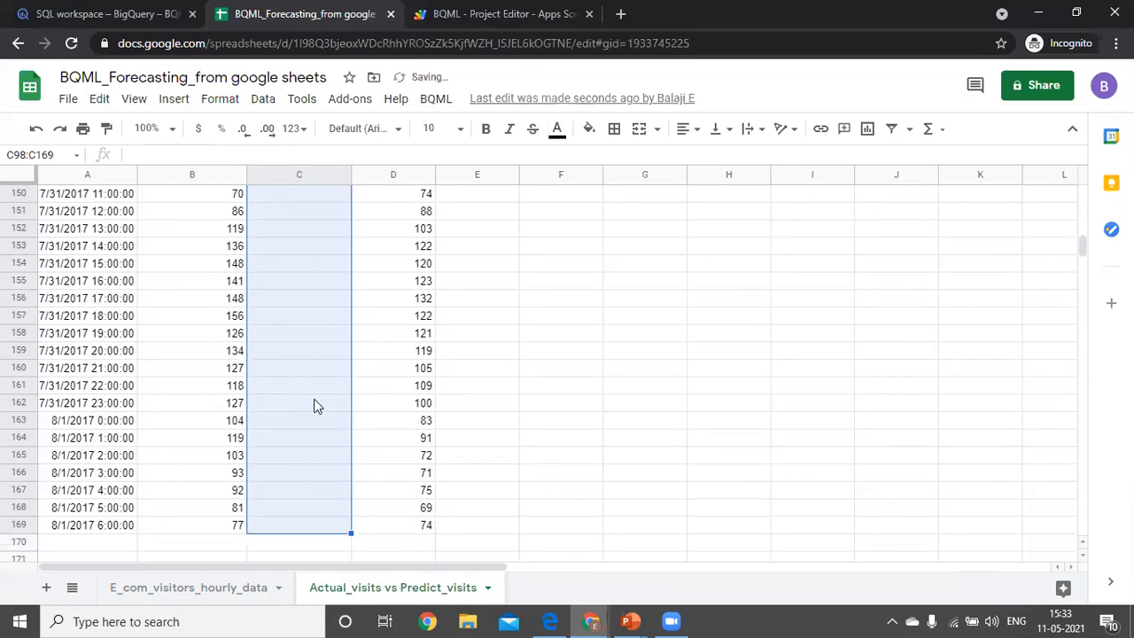
Move the predicted values from D98:D169 into column C, starting at cell C98.
{"action": "left_click", "coordinate": [422, 525]}
{"action": "key", "text": "shift+Up"}
{"action": "key", "text": "shift+Up"}
{"action": "key", "text": "shift+Up"}
{"action": "key", "text": "shift+Up"}
{"action": "key", "text": "shift+Up"}
{"action": "key", "text": "shift+Up"}
{"action": "key", "text": "shift+Up"}
{"action": "key", "text": "shift+Up"}
{"action": "key", "text": "shift+Up"}
{"action": "key", "text": "shift+Up"}
{"action": "key", "text": "shift+Up"}
{"action": "key", "text": "shift+Up"}
{"action": "key", "text": "shift+Up"}
{"action": "key", "text": "shift+Up"}
{"action": "key", "text": "shift+Up"}
{"action": "key", "text": "shift+Up"}
{"action": "key", "text": "shift+Up"}
{"action": "key", "text": "shift+Up"}
{"action": "key", "text": "shift+Up"}
{"action": "key", "text": "shift+Up"}
{"action": "key", "text": "shift+Up"}
{"action": "key", "text": "shift+Up"}
{"action": "key", "text": "shift+Up"}
{"action": "key", "text": "shift+Up"}
{"action": "key", "text": "shift+Up"}
{"action": "key", "text": "shift+Up"}
{"action": "key", "text": "shift+Up"}
{"action": "key", "text": "shift+Up"}
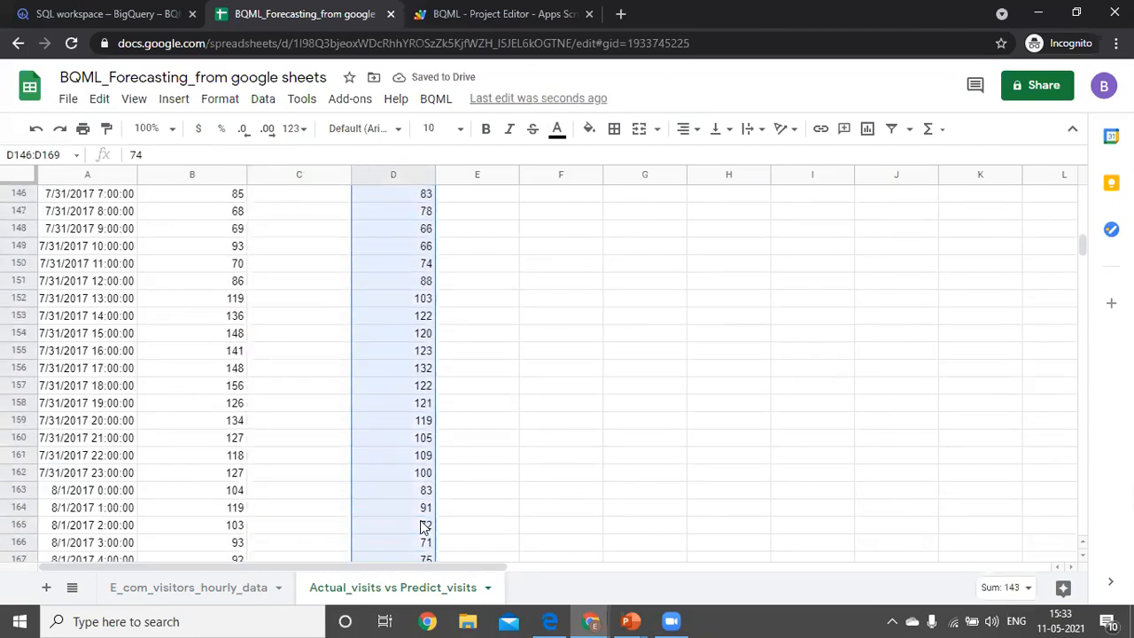
{"action": "key", "text": "shift+Up"}
{"action": "key", "text": "shift+Up"}
{"action": "key", "text": "shift+Up"}
{"action": "key", "text": "shift+Up"}
{"action": "key", "text": "shift+Up"}
{"action": "key", "text": "shift+Up"}
{"action": "key", "text": "shift+Up"}
{"action": "key", "text": "shift+Up"}
{"action": "key", "text": "shift+Up"}
{"action": "key", "text": "shift+Up"}
{"action": "key", "text": "shift+Up"}
{"action": "key", "text": "shift+Up"}
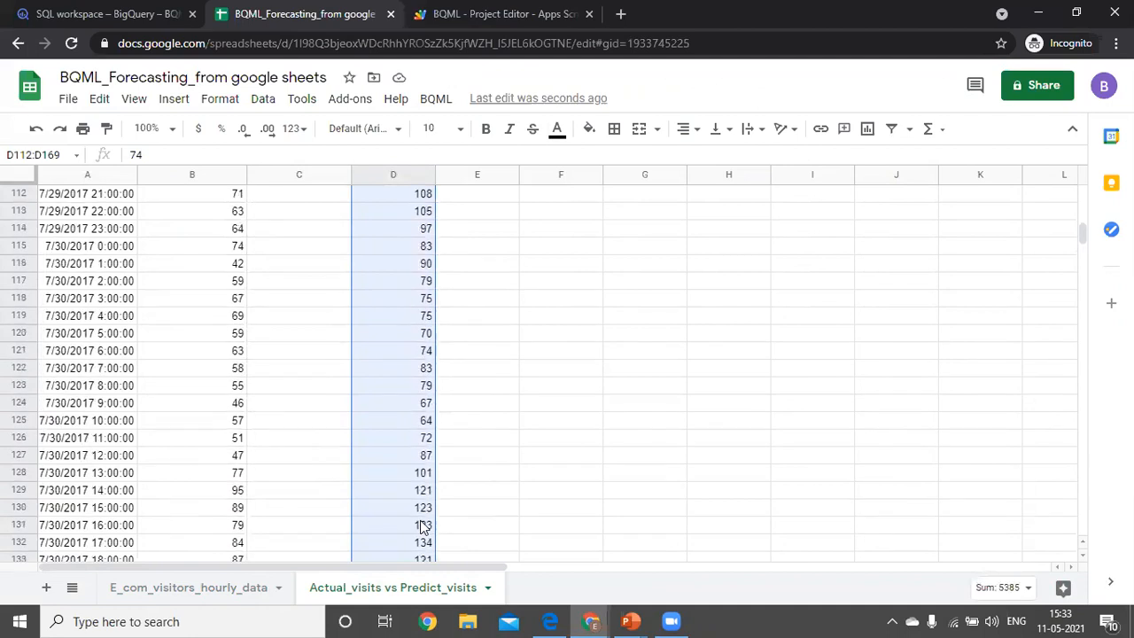
{"action": "key", "text": "shift+Up"}
{"action": "key", "text": "shift+Up"}
{"action": "key", "text": "shift+Up"}
{"action": "key", "text": "shift+Up"}
{"action": "key", "text": "shift+Up"}
{"action": "key", "text": "shift+Up"}
{"action": "key", "text": "shift+Up"}
{"action": "key", "text": "shift+Up"}
{"action": "key", "text": "shift+Up"}
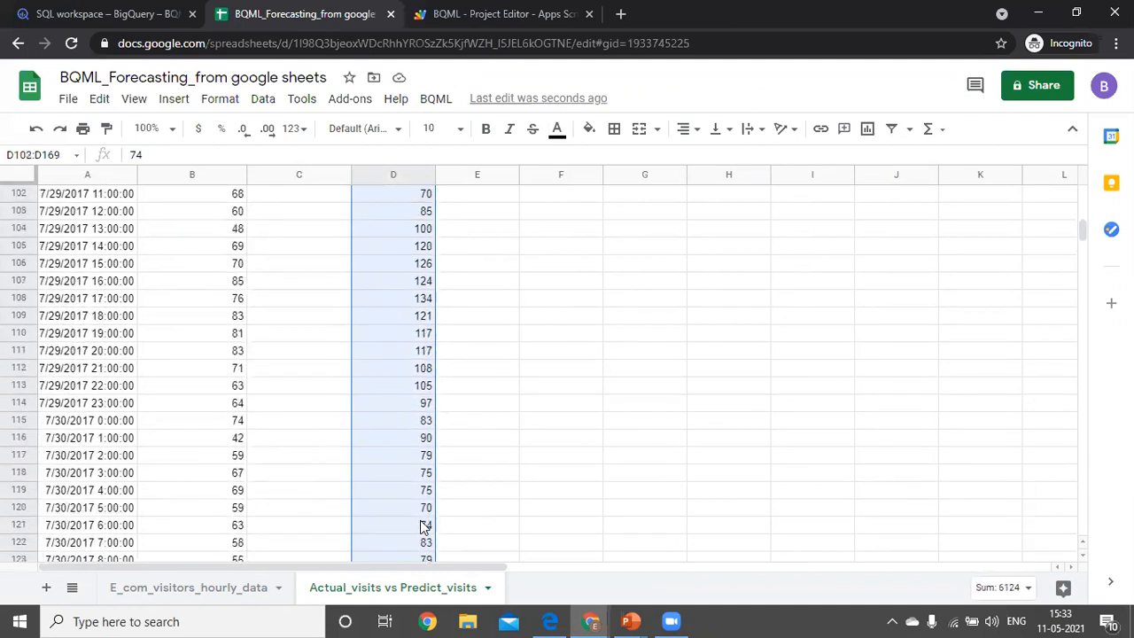
{"action": "key", "text": "shift+Up"}
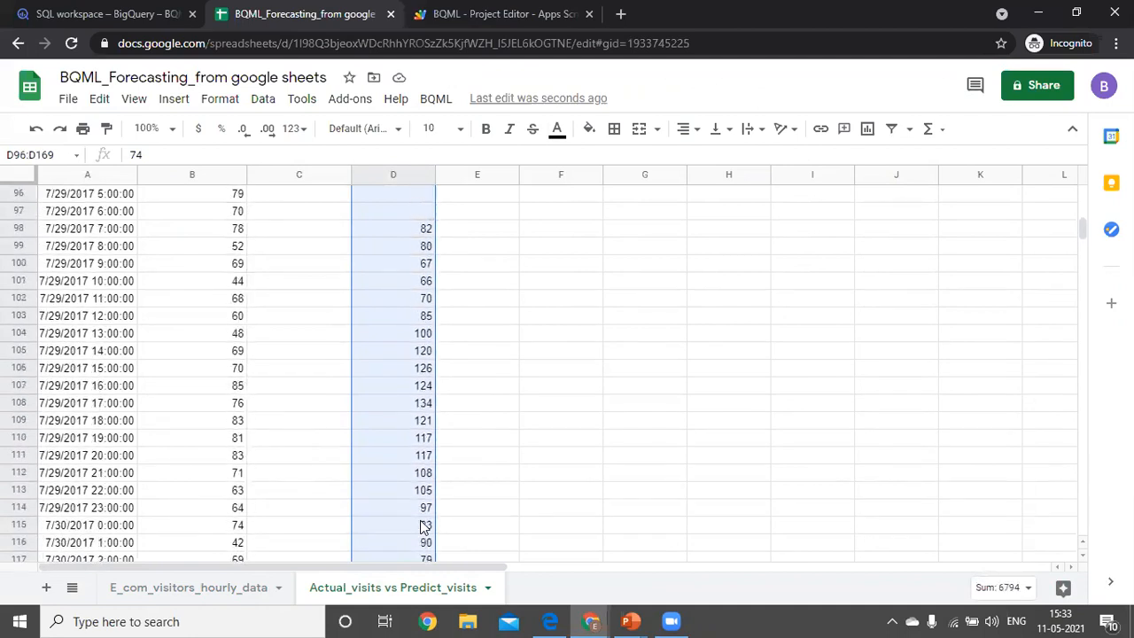
{"action": "key", "text": "shift+Down"}
{"action": "key", "text": "shift+Down"}
{"action": "key", "text": "ctrl+c"}
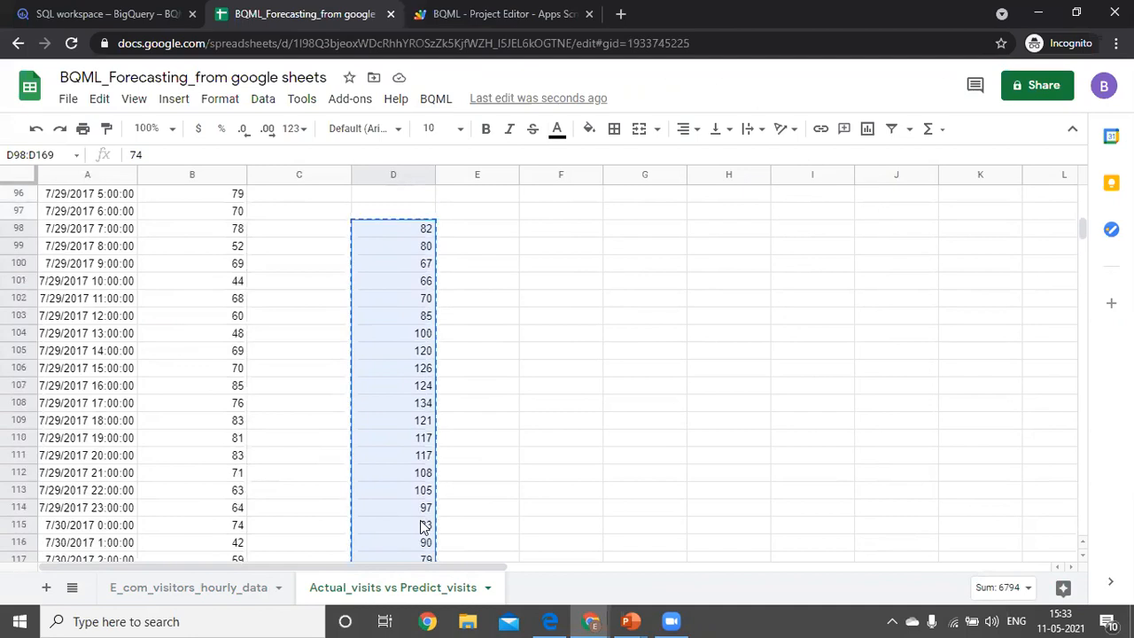
{"action": "left_click", "coordinate": [306, 232]}
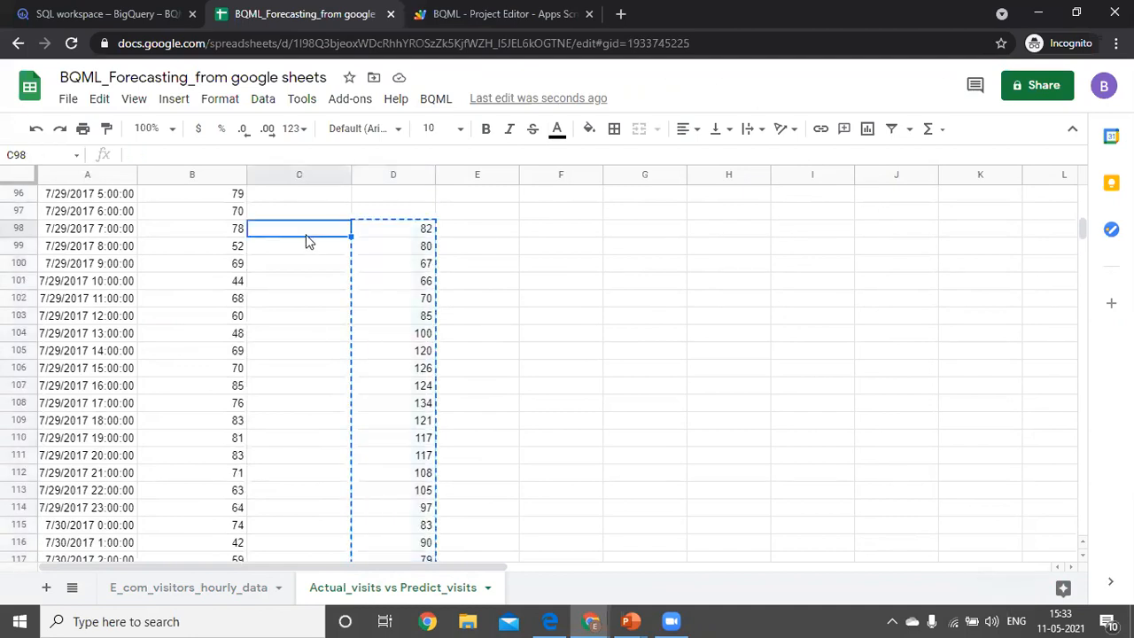
{"action": "key", "text": "ctrl+v"}
Insert a line chart of actual and predicted visits from the whole data range A1:D169 and close the chart editor.
{"action": "left_click", "coordinate": [430, 271]}
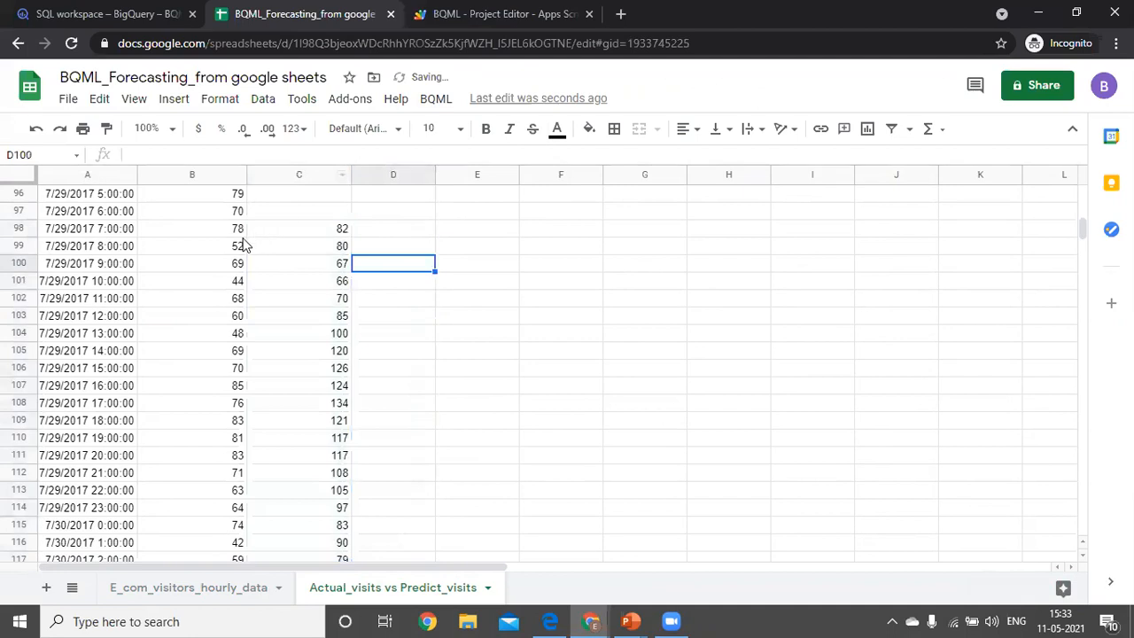
{"action": "key", "text": "ctrl+a"}
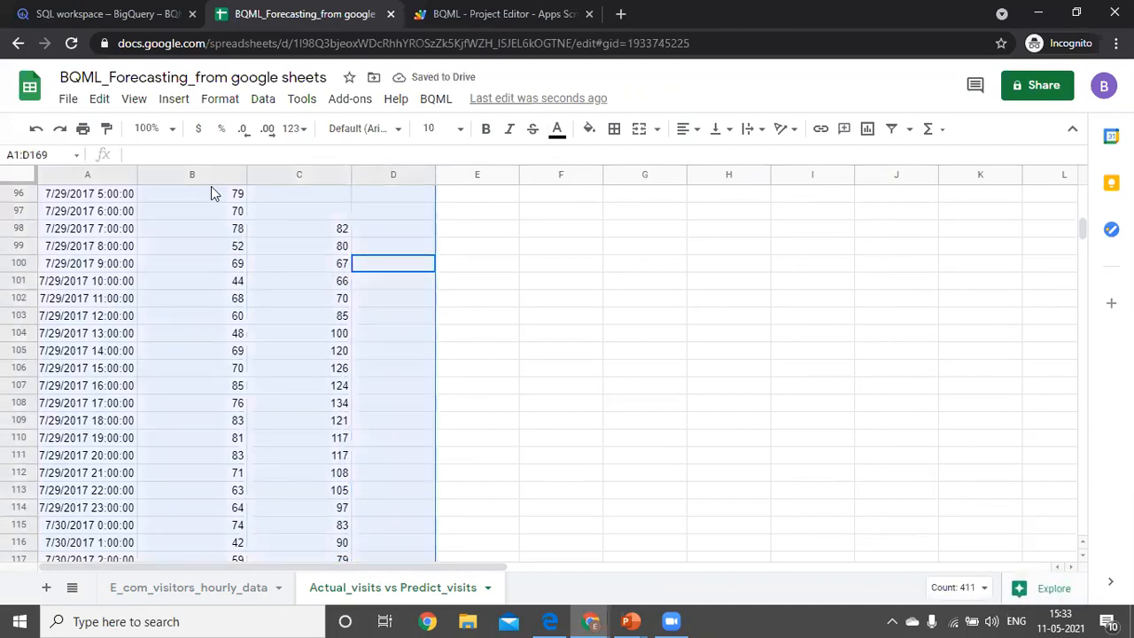
{"action": "left_click", "coordinate": [174, 99]}
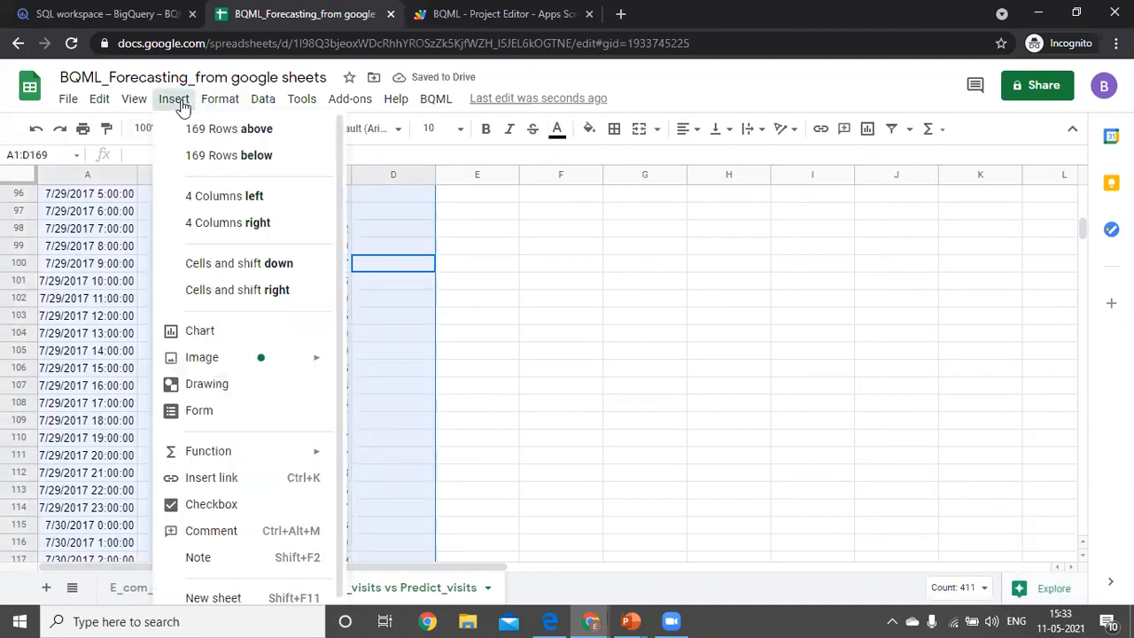
{"action": "left_click", "coordinate": [222, 334]}
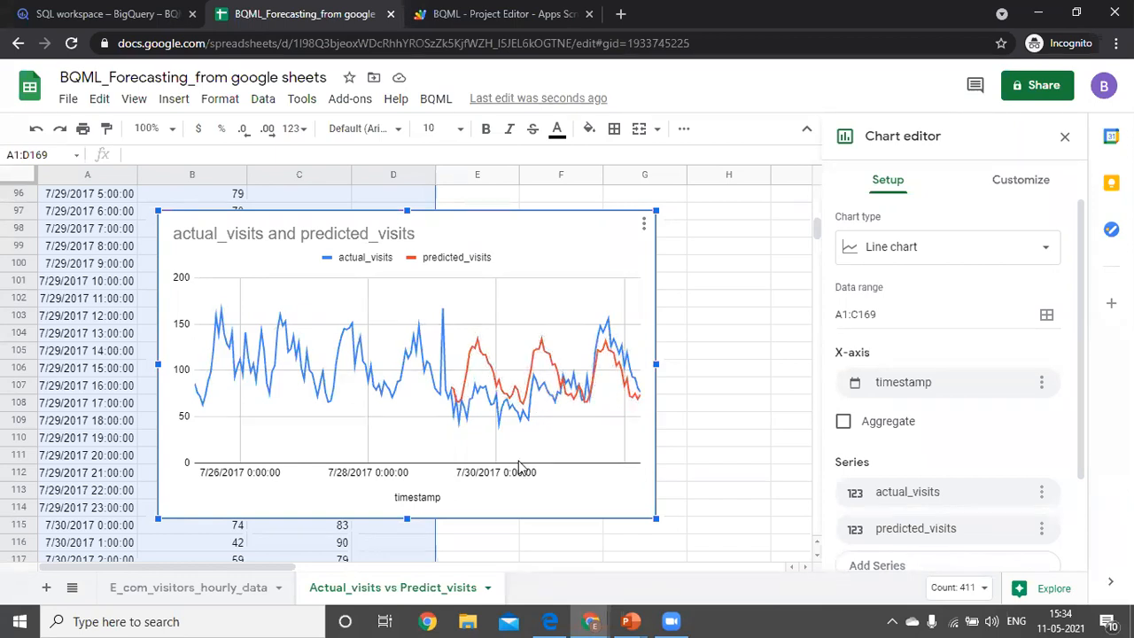
{"action": "left_click", "coordinate": [1066, 139]}
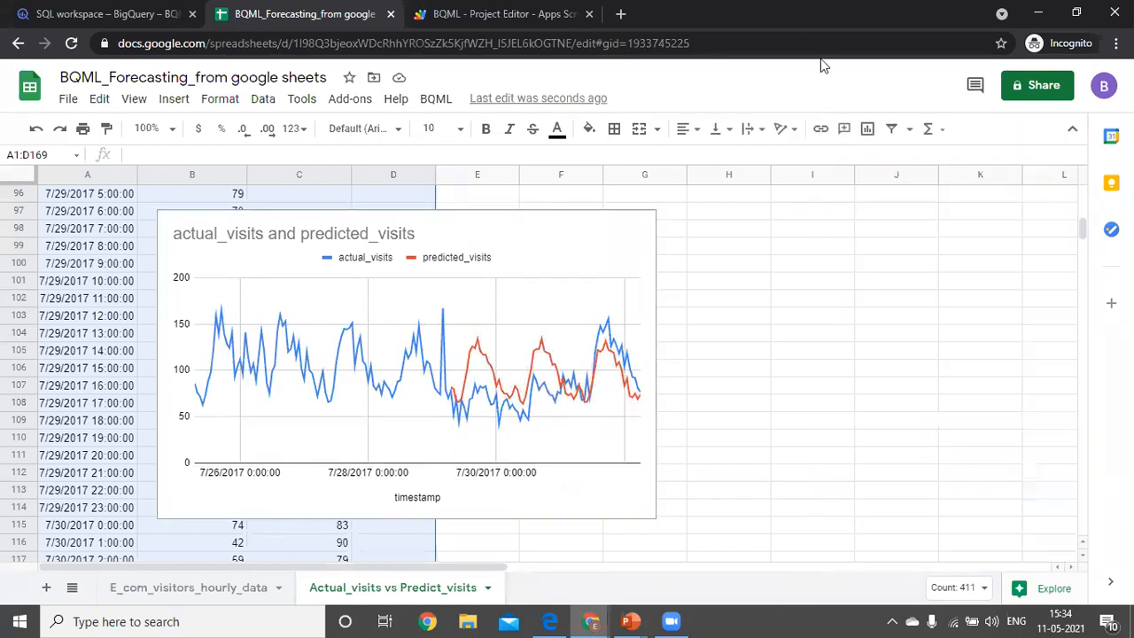
Switch to the BigQuery workspace, reload it, and open sheets_forecast_model in the bqml-time-series-forecasting project's sheets_forecast dataset.
{"action": "left_click", "coordinate": [141, 15]}
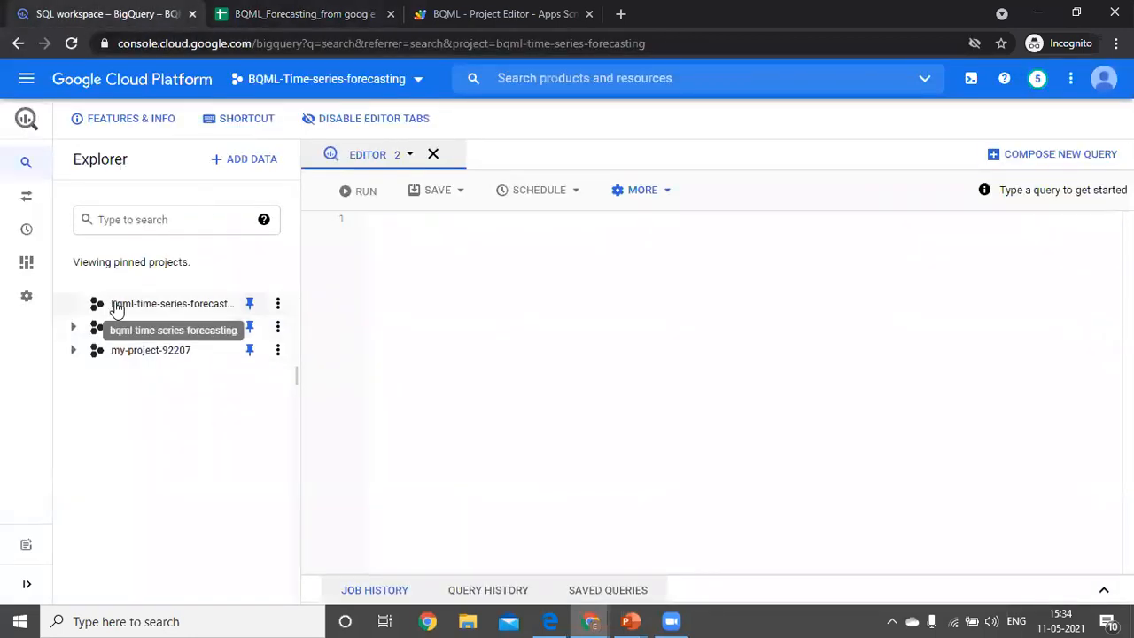
{"action": "left_click", "coordinate": [72, 43]}
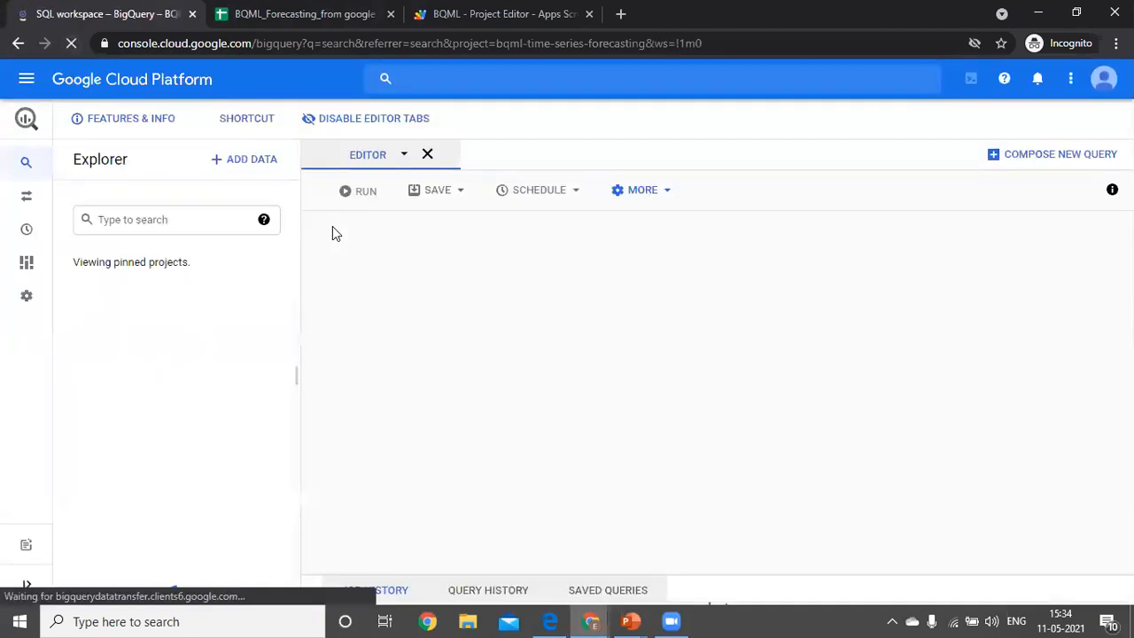
{"action": "left_click", "coordinate": [72, 304]}
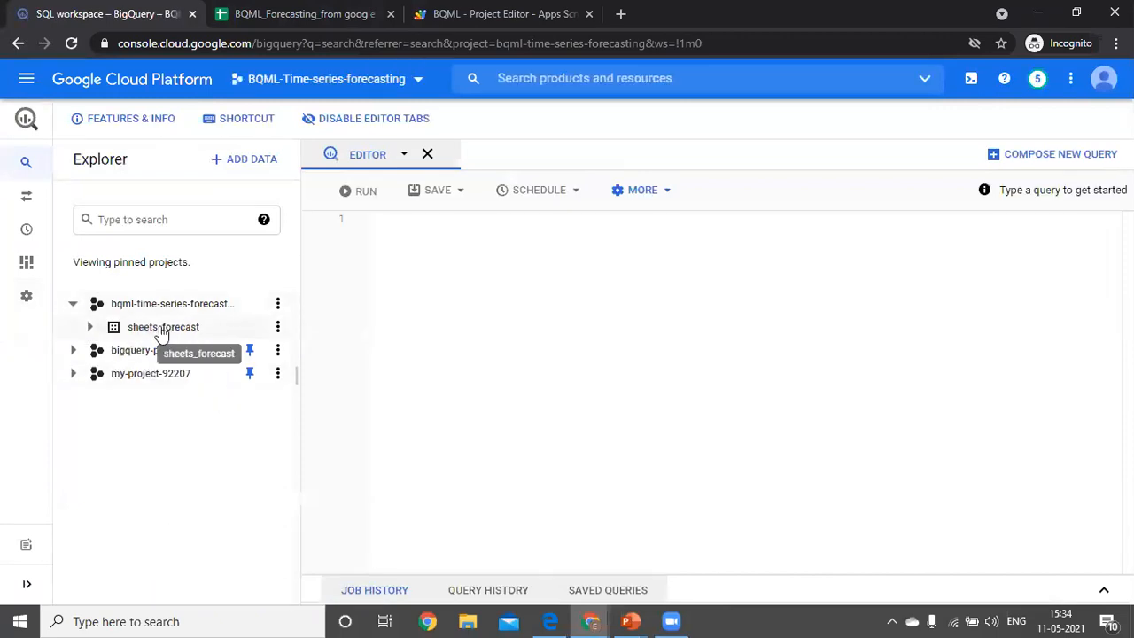
{"action": "left_click", "coordinate": [162, 329]}
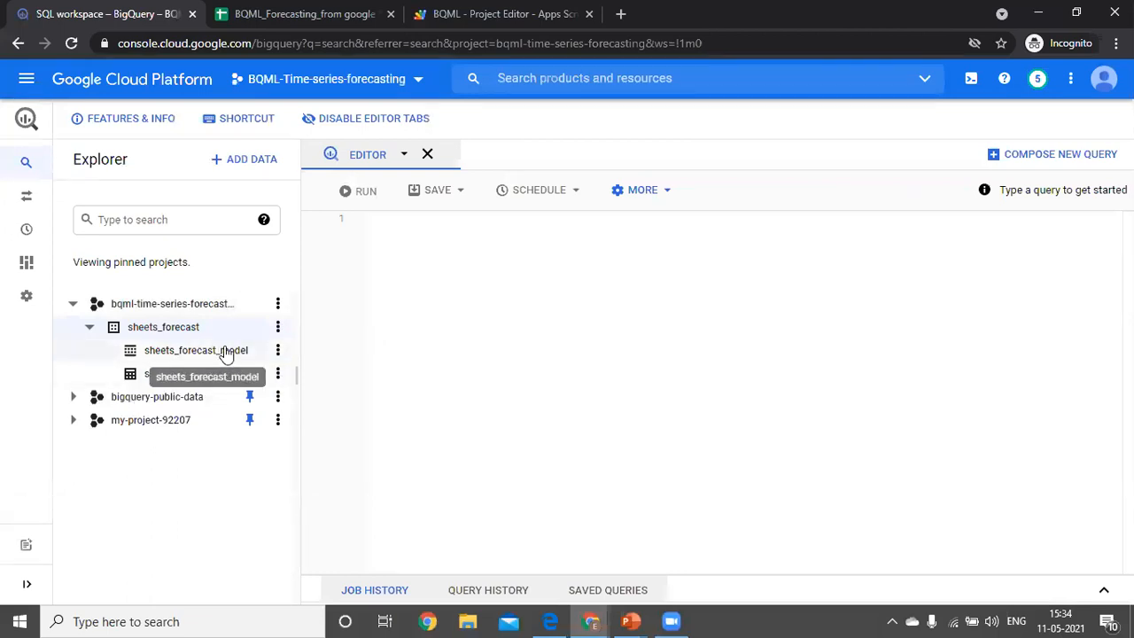
{"action": "left_click", "coordinate": [226, 351]}
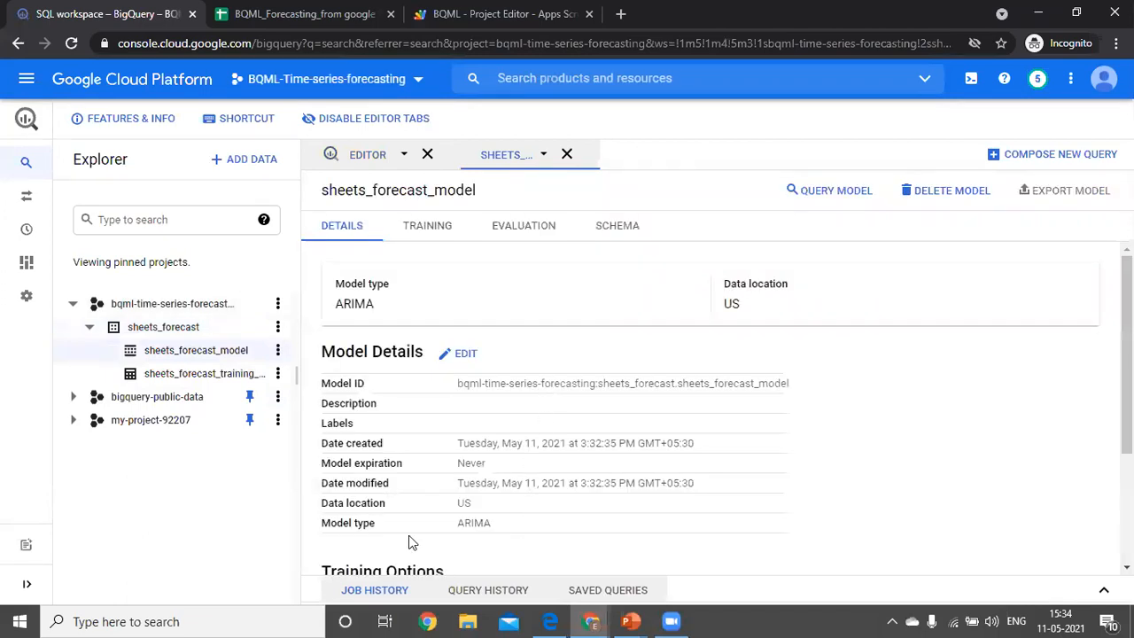
Examine the schema, details and preview rows of the sheets_forecast training data table.
{"action": "left_click", "coordinate": [233, 375]}
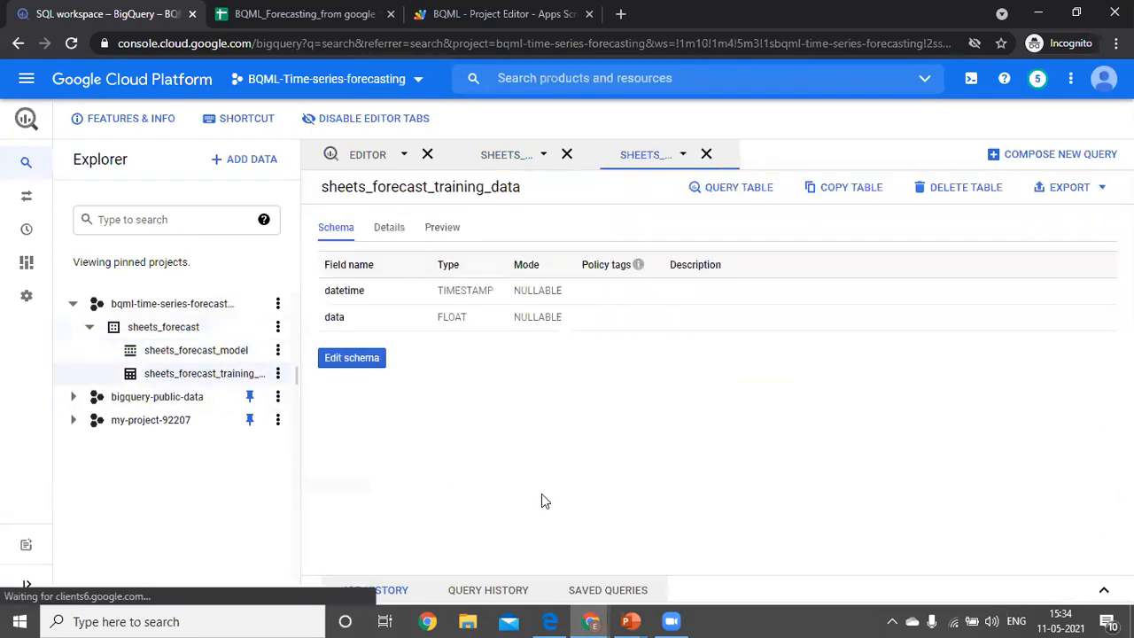
{"action": "left_click", "coordinate": [390, 227]}
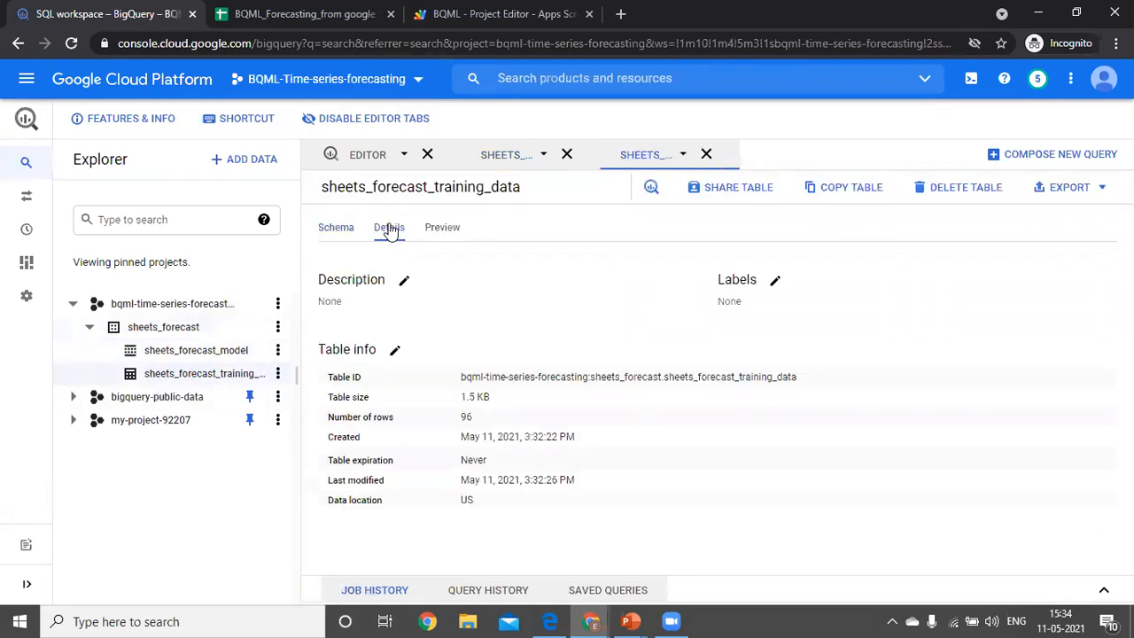
{"action": "left_click", "coordinate": [439, 229]}
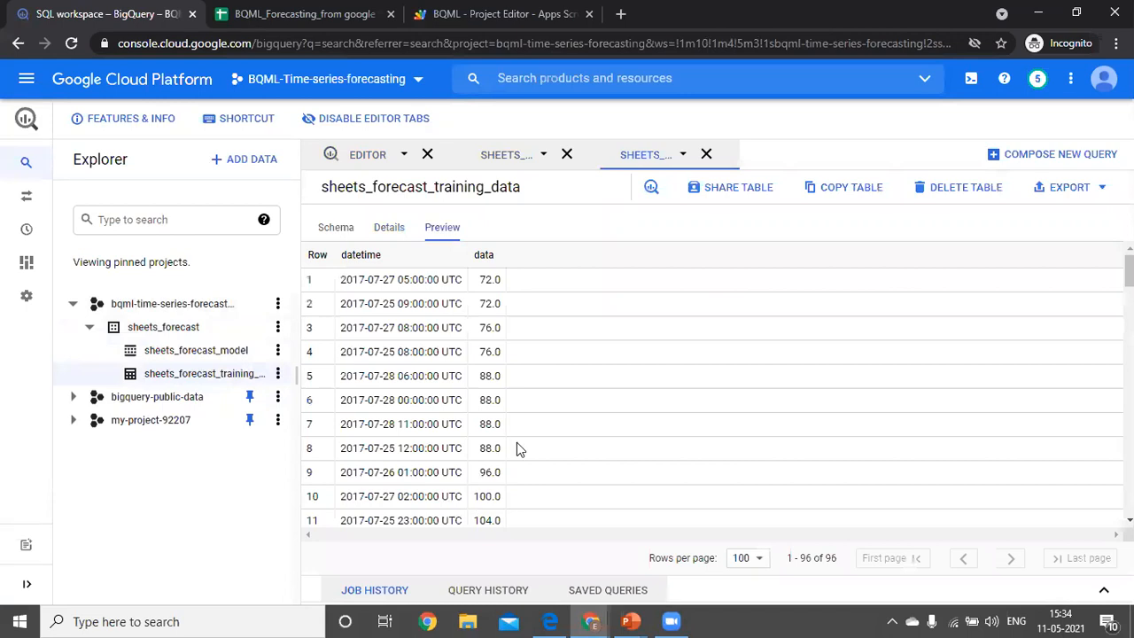
{"action": "scroll", "coordinate": [523, 381], "scroll_direction": "down", "scroll_amount": 1}
{"action": "scroll", "coordinate": [523, 382], "scroll_direction": "up", "scroll_amount": 1}
Review the training results of sheets_forecast_model as graphs and as a table.
{"action": "left_click", "coordinate": [193, 355]}
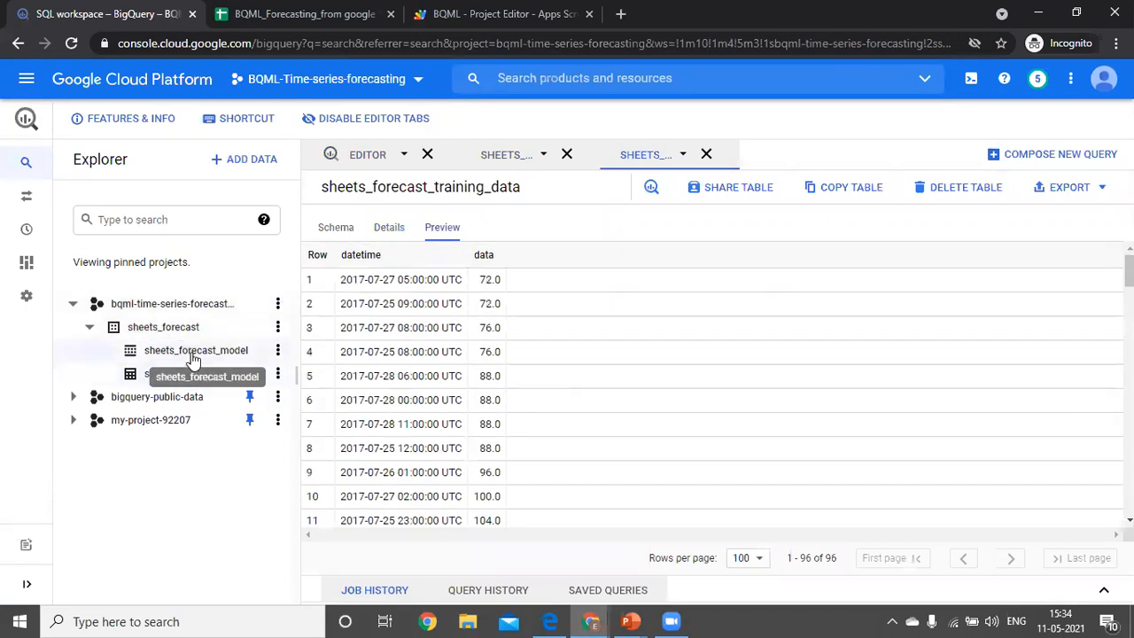
{"action": "left_click", "coordinate": [414, 232]}
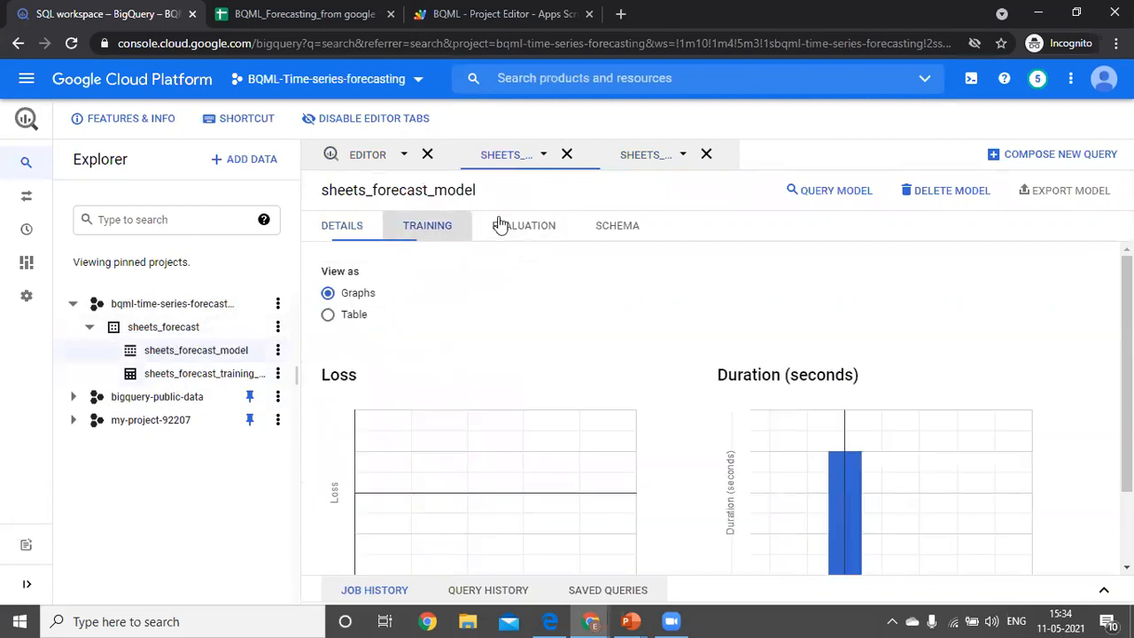
{"action": "scroll", "coordinate": [576, 418], "scroll_direction": "down", "scroll_amount": 2}
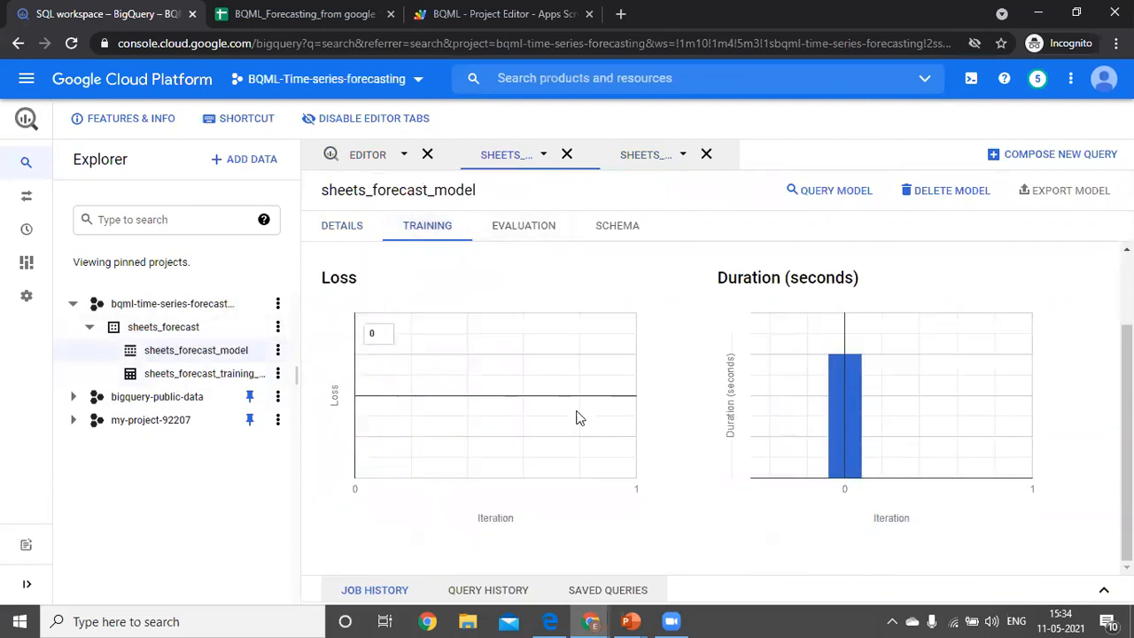
{"action": "scroll", "coordinate": [680, 505], "scroll_direction": "up", "scroll_amount": 2}
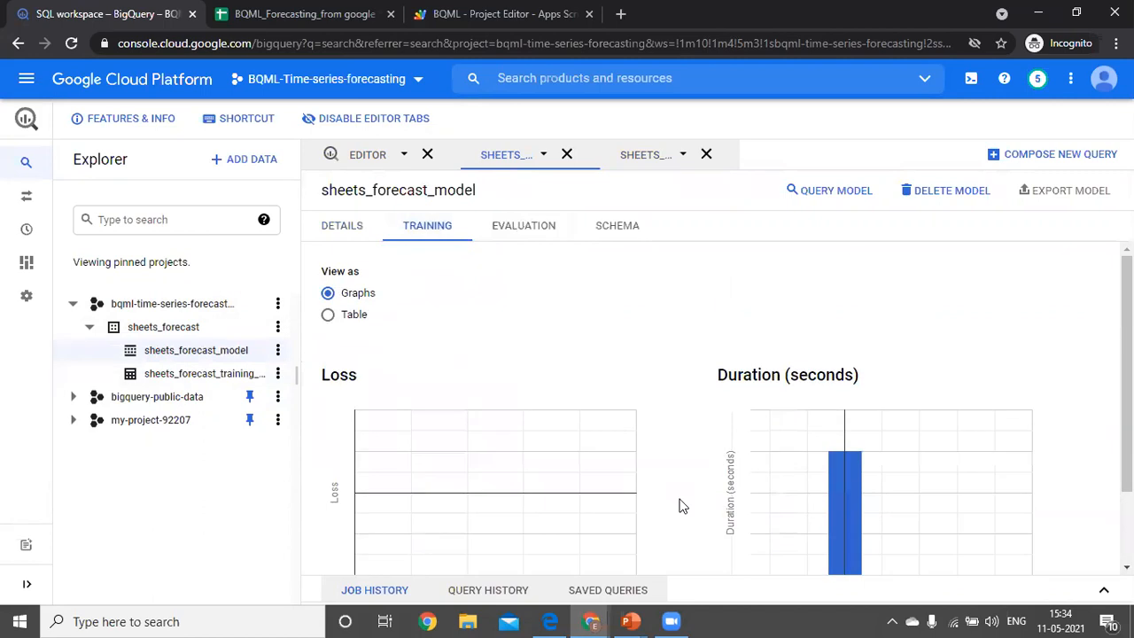
{"action": "left_click", "coordinate": [355, 319]}
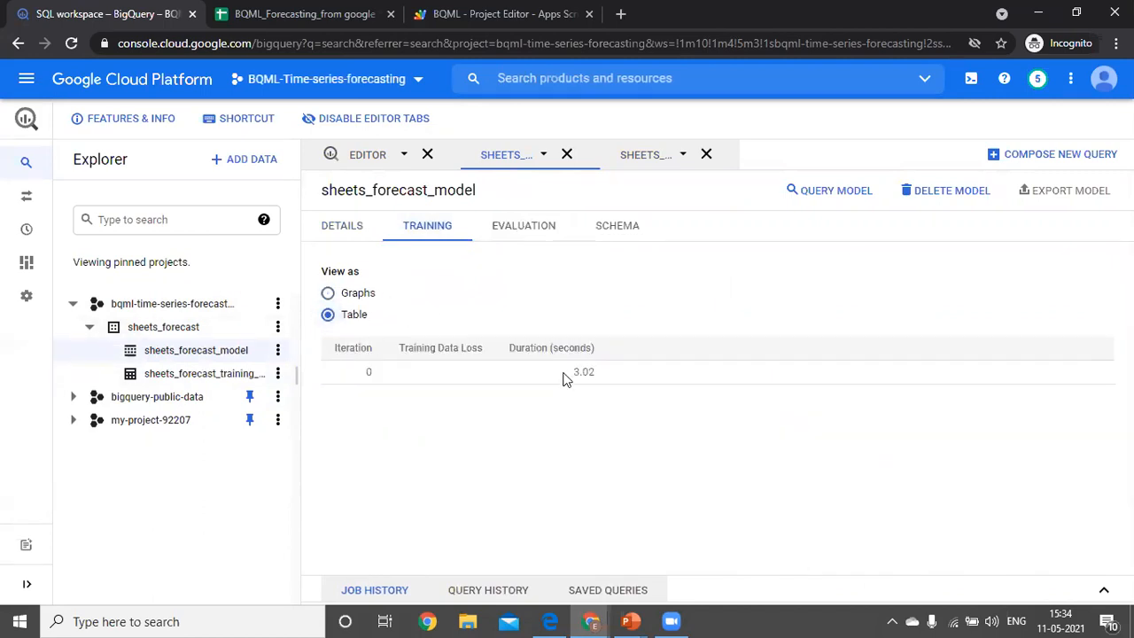
Examine the evaluation metrics of the candidate ARIMA models for sheets_forecast_model.
{"action": "left_click", "coordinate": [534, 230]}
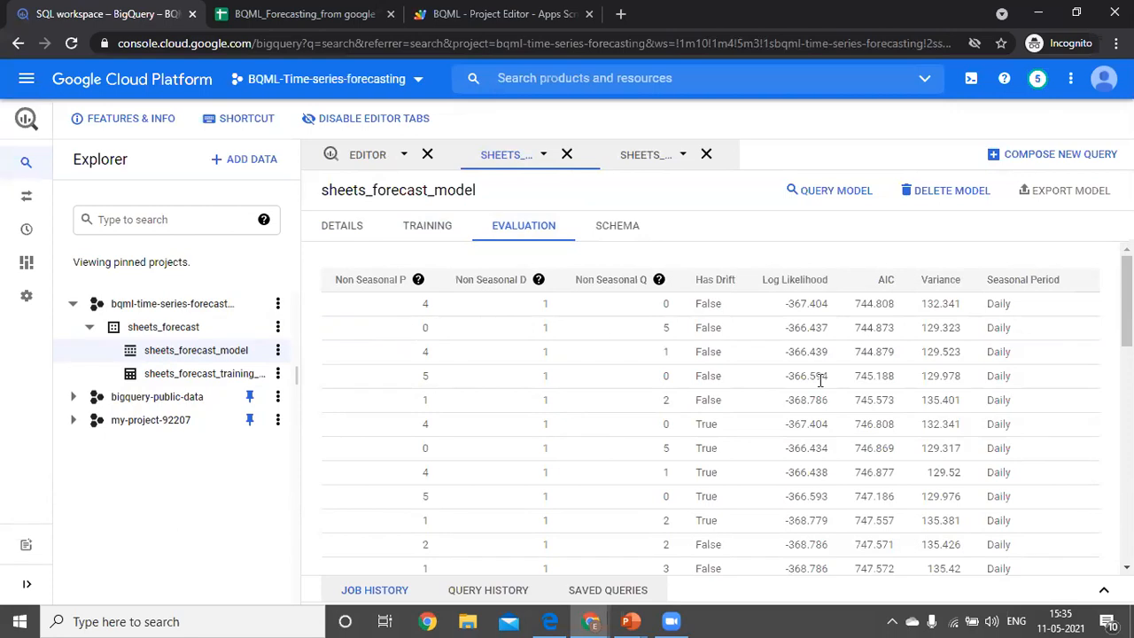
{"action": "scroll", "coordinate": [909, 414], "scroll_direction": "down", "scroll_amount": 5}
{"action": "scroll", "coordinate": [910, 413], "scroll_direction": "up", "scroll_amount": 5}
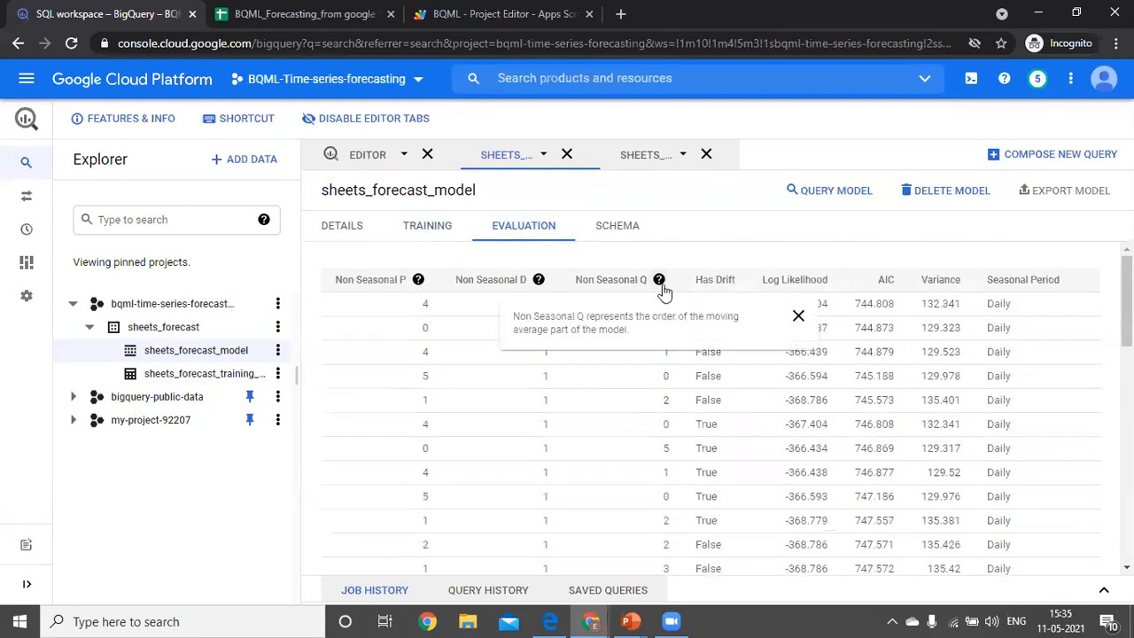
Close the open training data and model views and collapse the sheets_forecast dataset.
{"action": "left_click", "coordinate": [706, 154]}
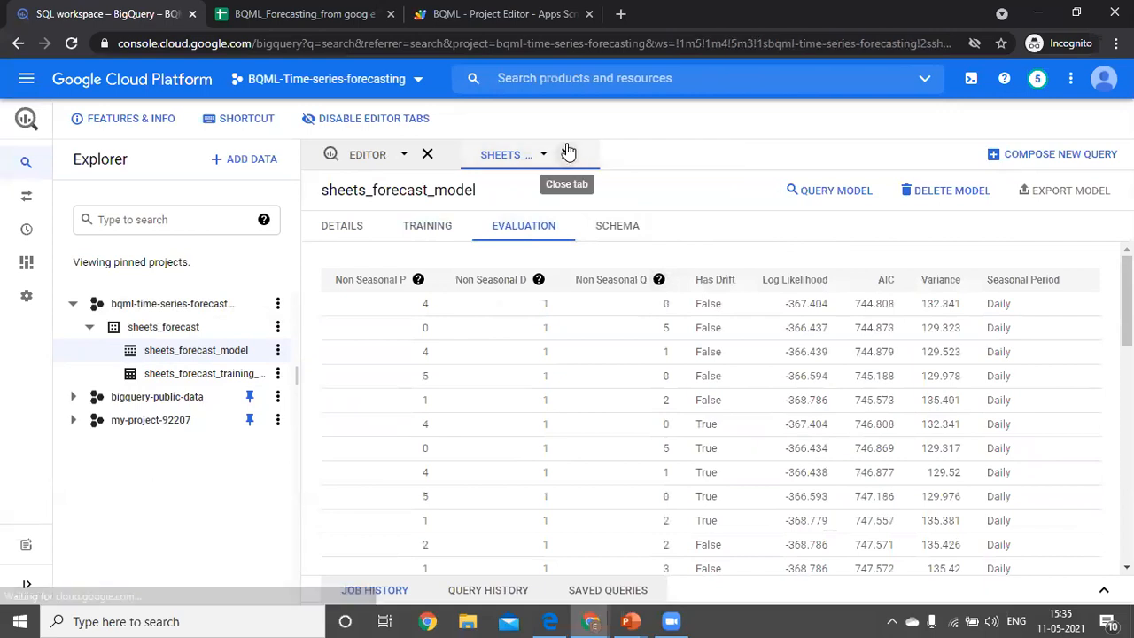
{"action": "left_click", "coordinate": [567, 154]}
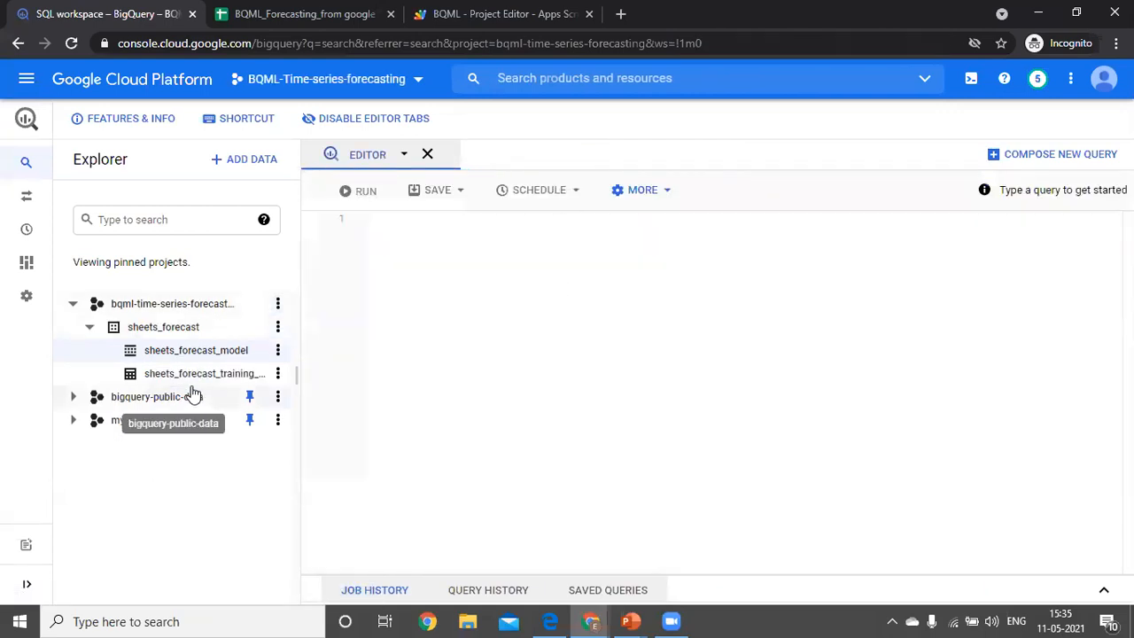
{"action": "left_click", "coordinate": [184, 335]}
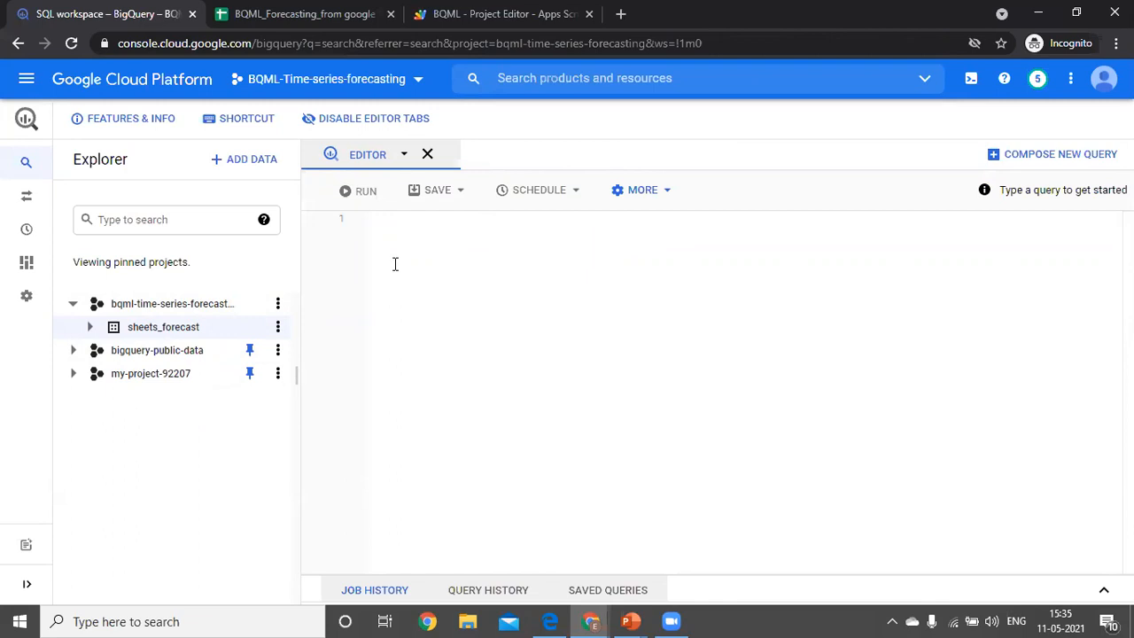
{"action": "key", "text": "alt+Tab"}
{"action": "key", "text": "alt+Tab"}
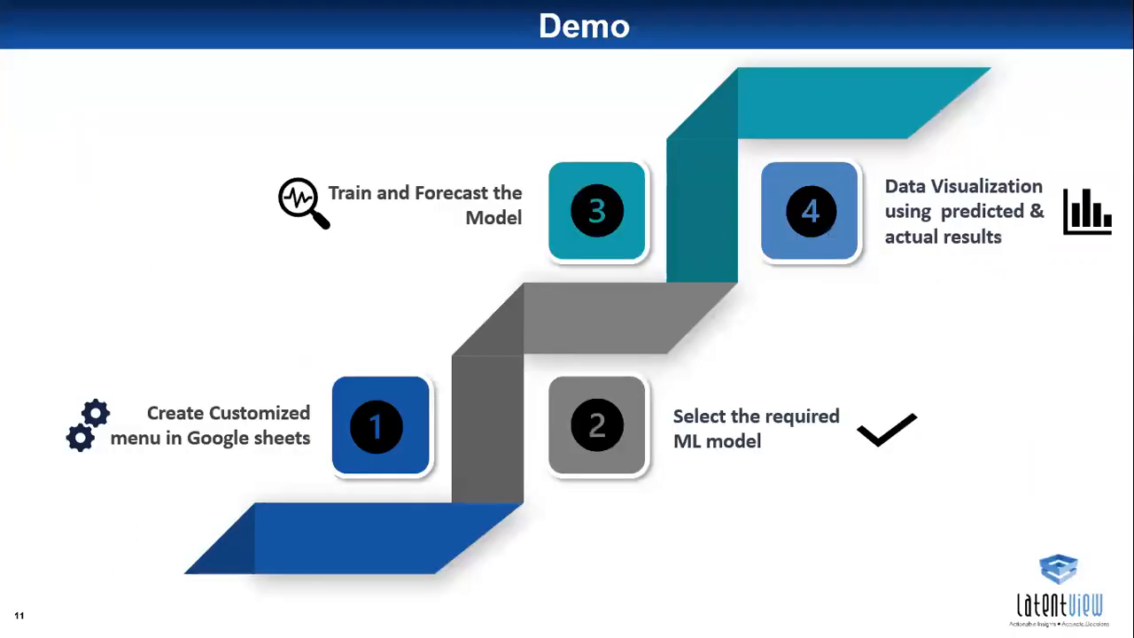
{"action": "key", "text": "Right"}
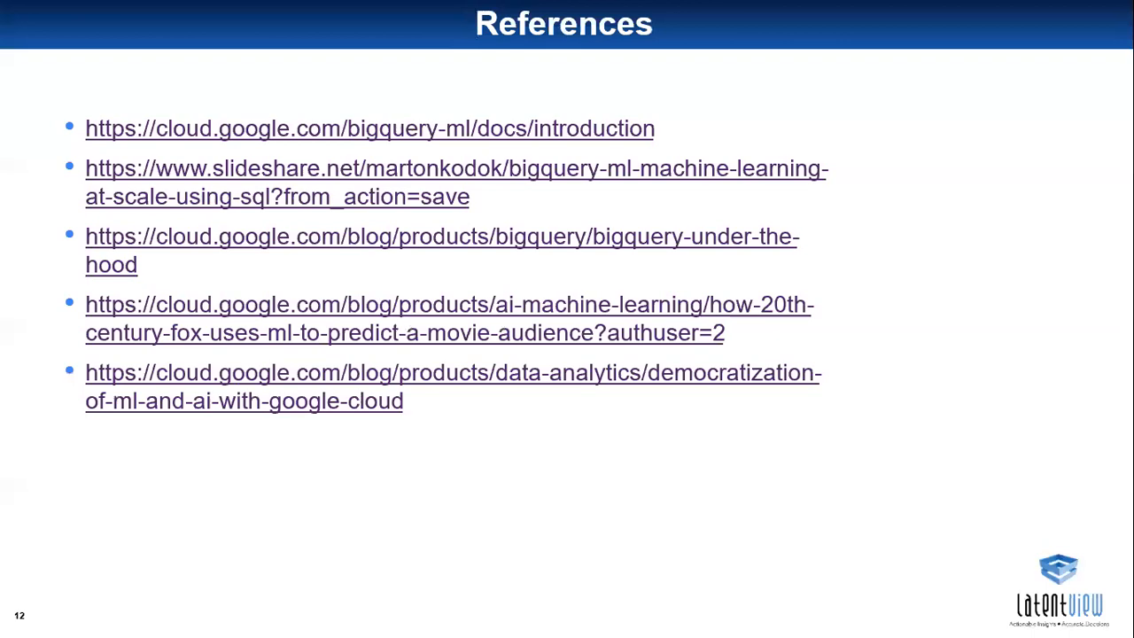
{"action": "key", "text": "Right"}
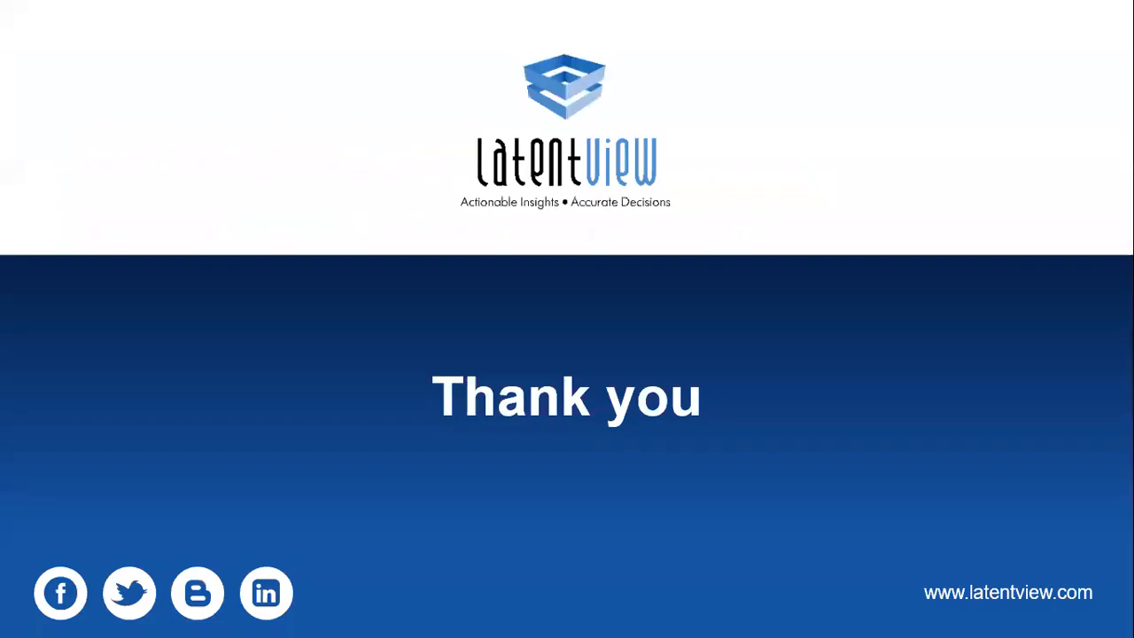